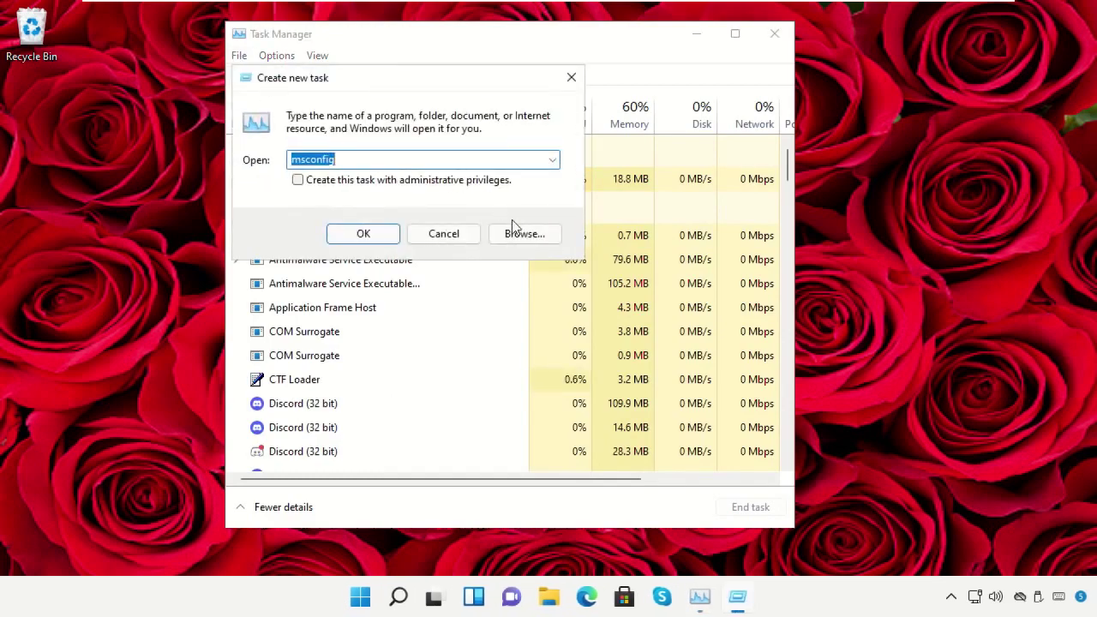
# Step: Browse for the new task's program, opening the Windows folder on Local Disk (C:)
pyautogui.click(527, 238)
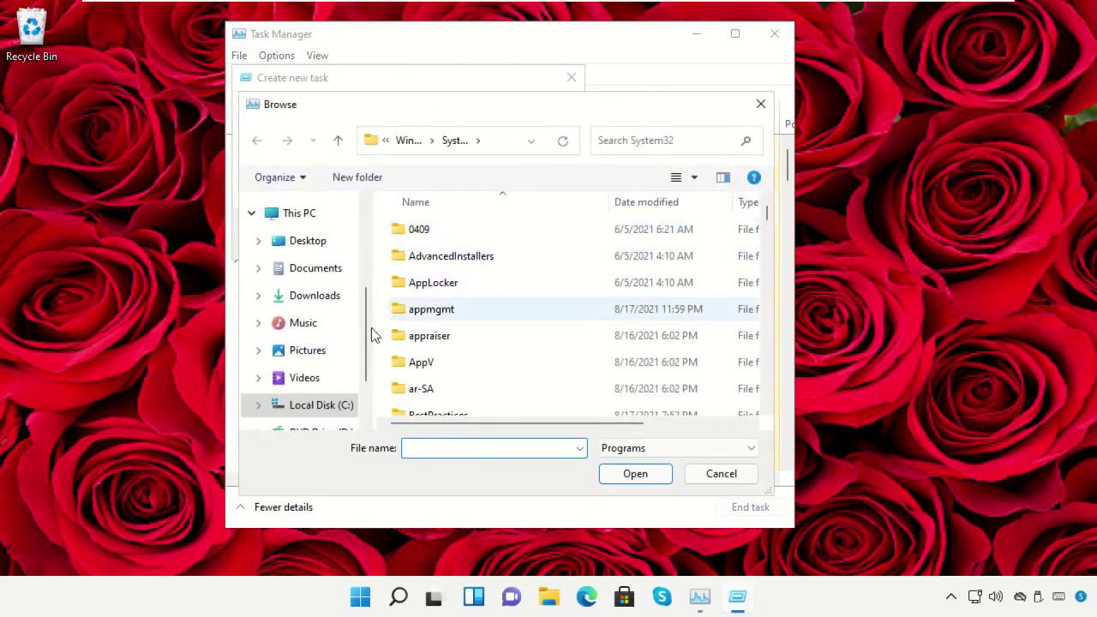
pyautogui.click(326, 408)
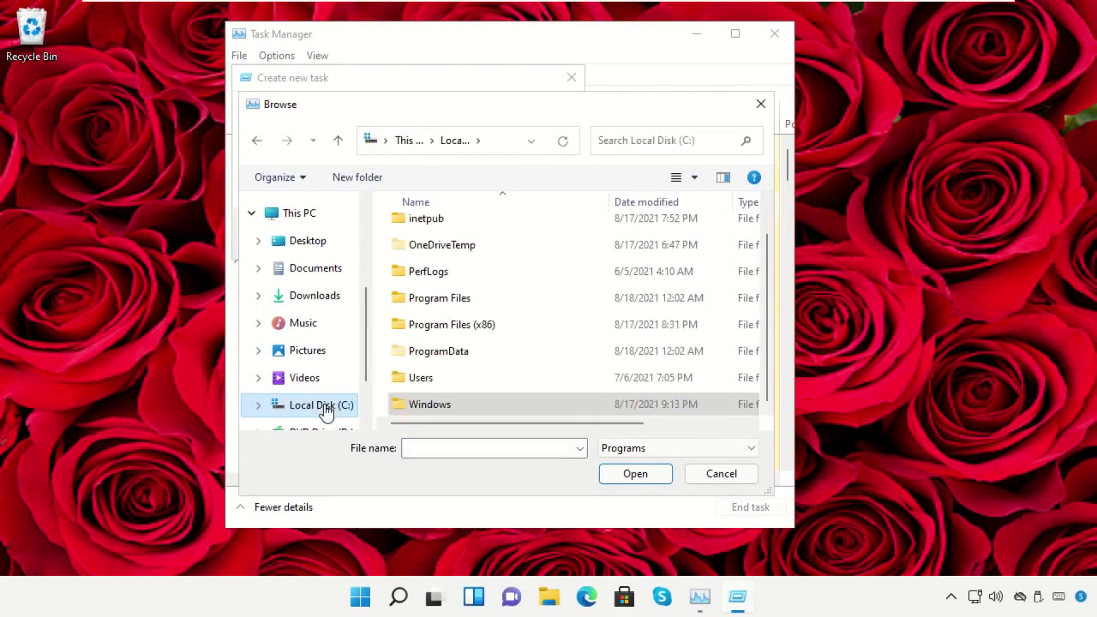
pyautogui.click(309, 217)
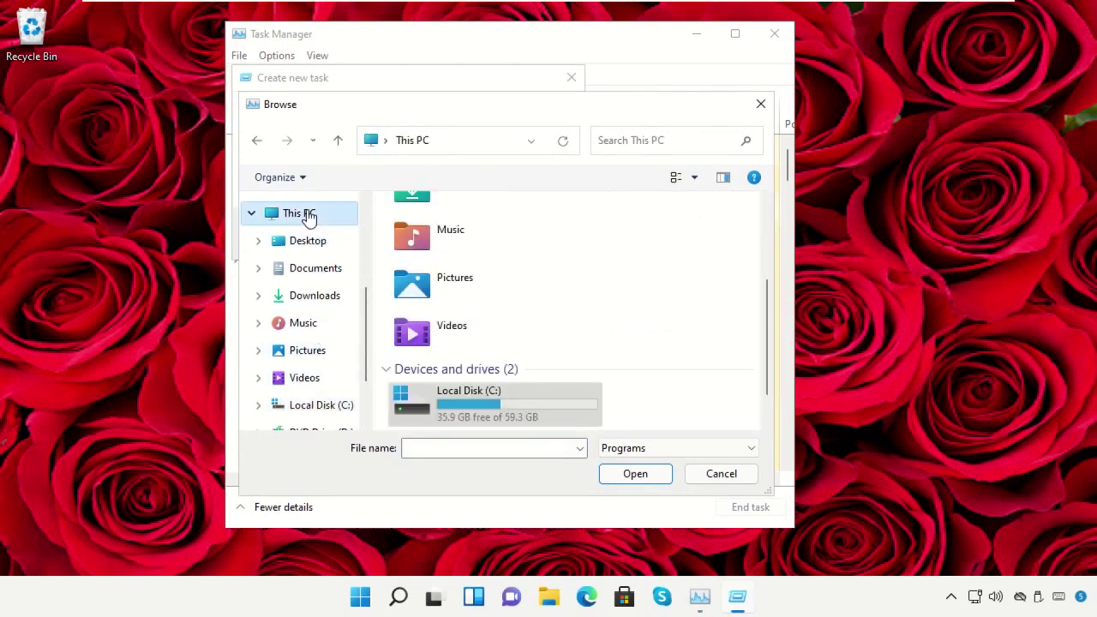
pyautogui.doubleClick(466, 399)
pyautogui.scroll(-1, 469, 364)
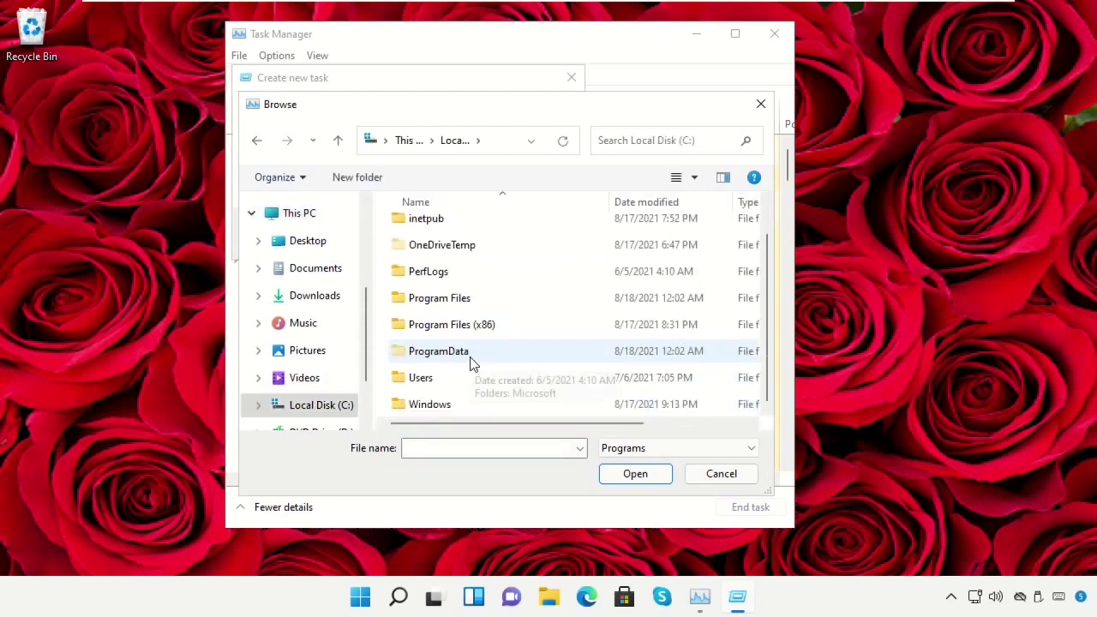
pyautogui.click(454, 405)
pyautogui.doubleClick(454, 405)
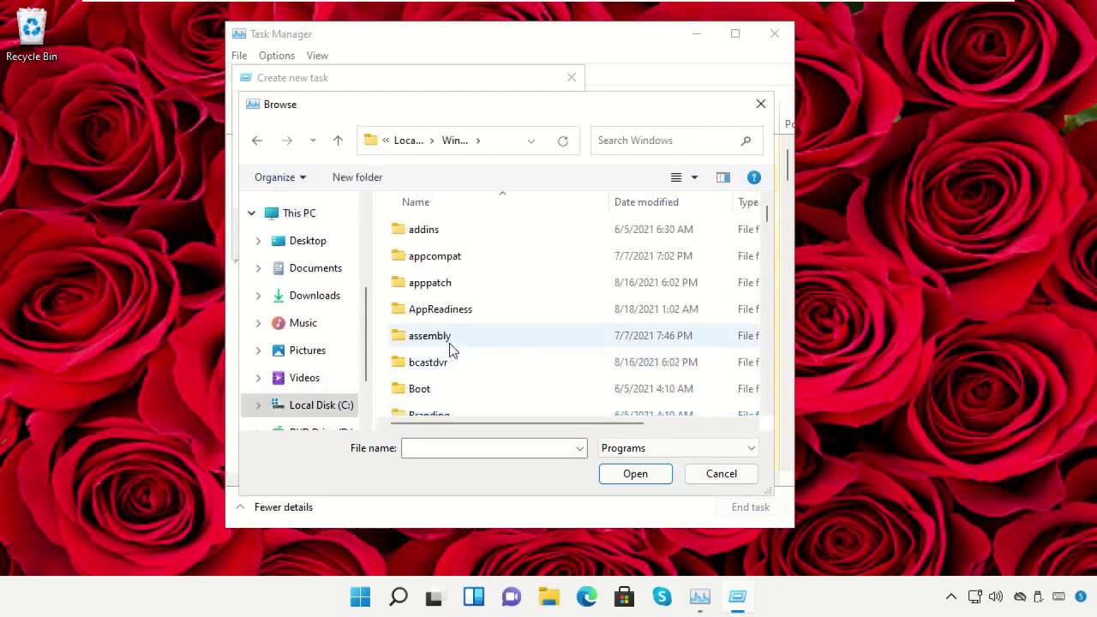
# Step: Find the System32 folder inside the Windows folder and open it
pyautogui.scroll(-4, 452, 348)
pyautogui.scroll(-8, 453, 348)
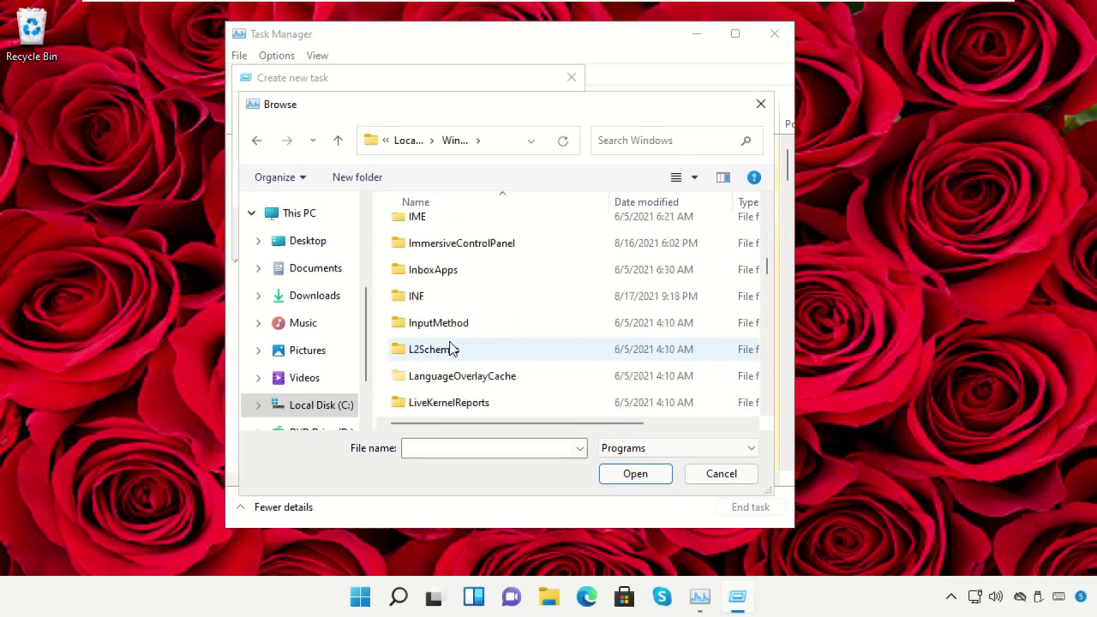
pyautogui.scroll(-6, 452, 348)
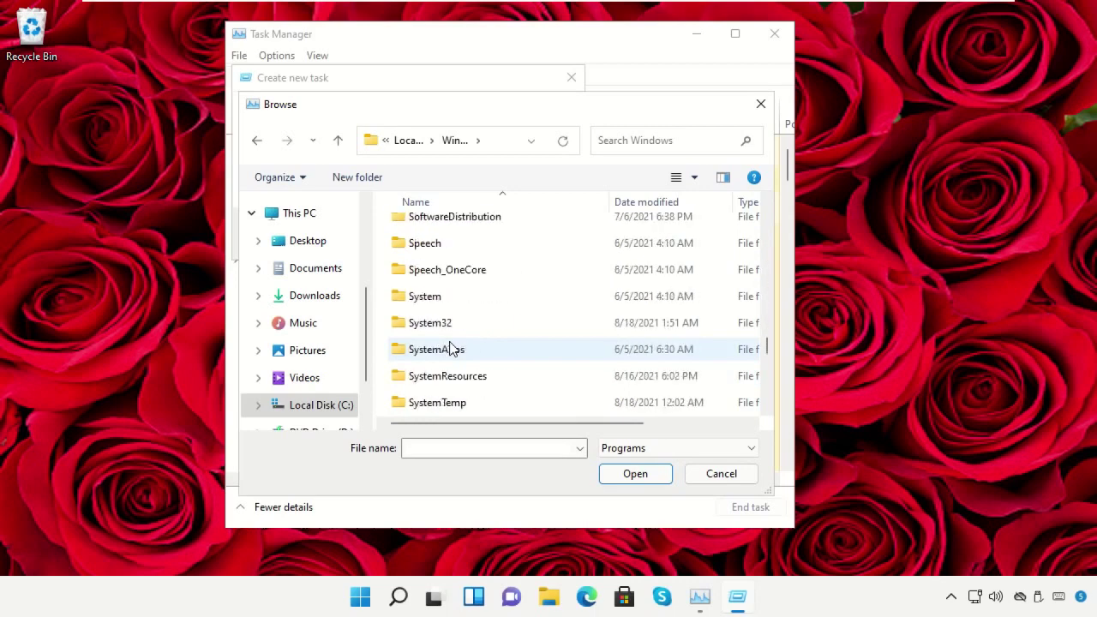
pyautogui.click(478, 329)
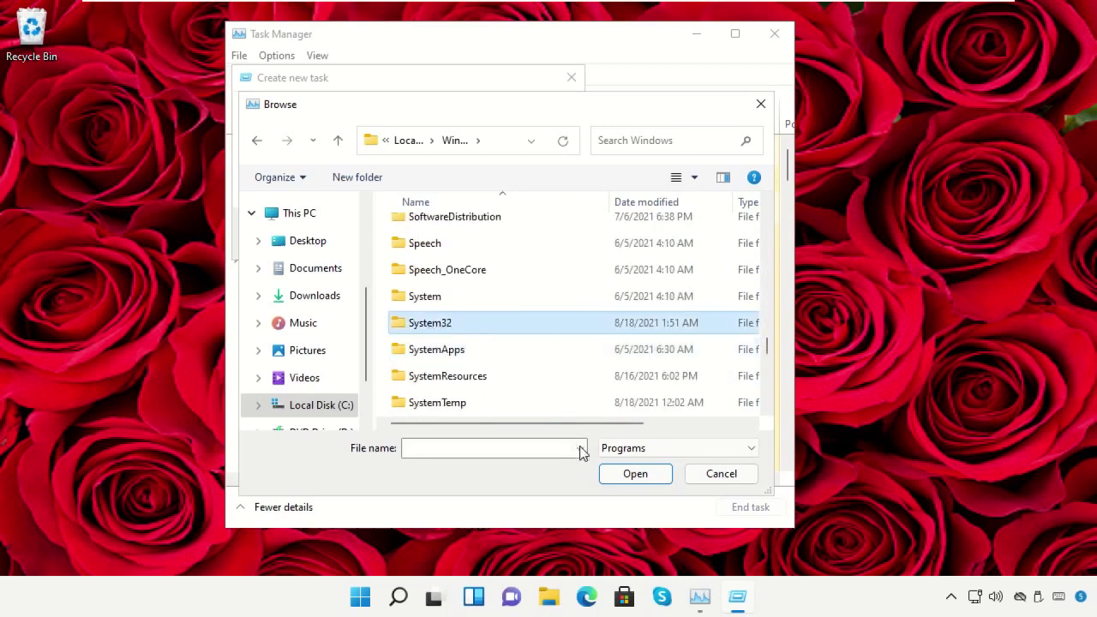
pyautogui.click(636, 475)
# Step: Choose the cmd application in System32 as the program for the new task
pyautogui.click(464, 361)
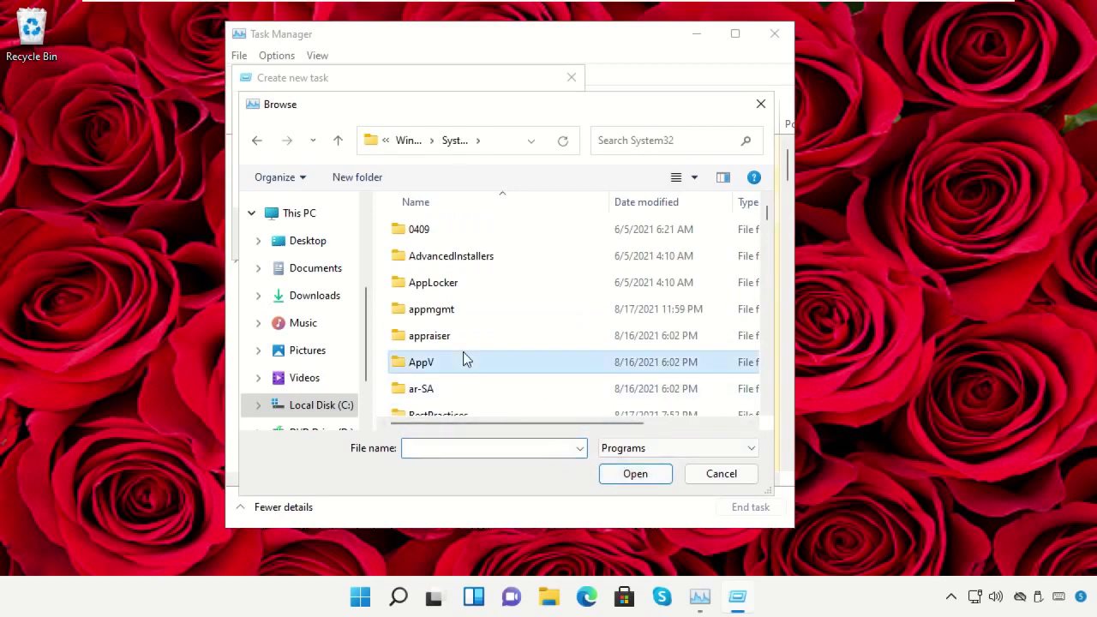
pyautogui.press('c')
pyautogui.press('c')
pyautogui.press('c')
pyautogui.press('c')
pyautogui.press('c')
pyautogui.press('c')
pyautogui.press('c')
pyautogui.press('c')
pyautogui.press('c')
pyautogui.press('c')
pyautogui.press('c')
pyautogui.press('c')
pyautogui.press('c')
pyautogui.press('c')
pyautogui.press('c')
pyautogui.press('c')
pyautogui.scroll(-3, 465, 355)
pyautogui.scroll(-3, 465, 356)
pyautogui.scroll(1, 464, 356)
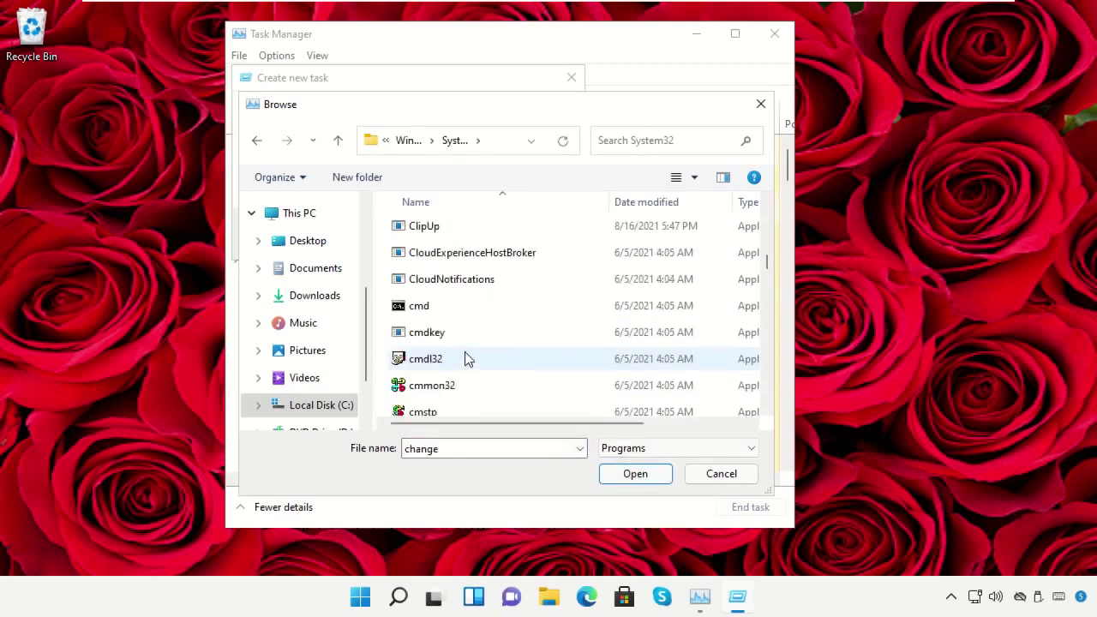
pyautogui.click(428, 314)
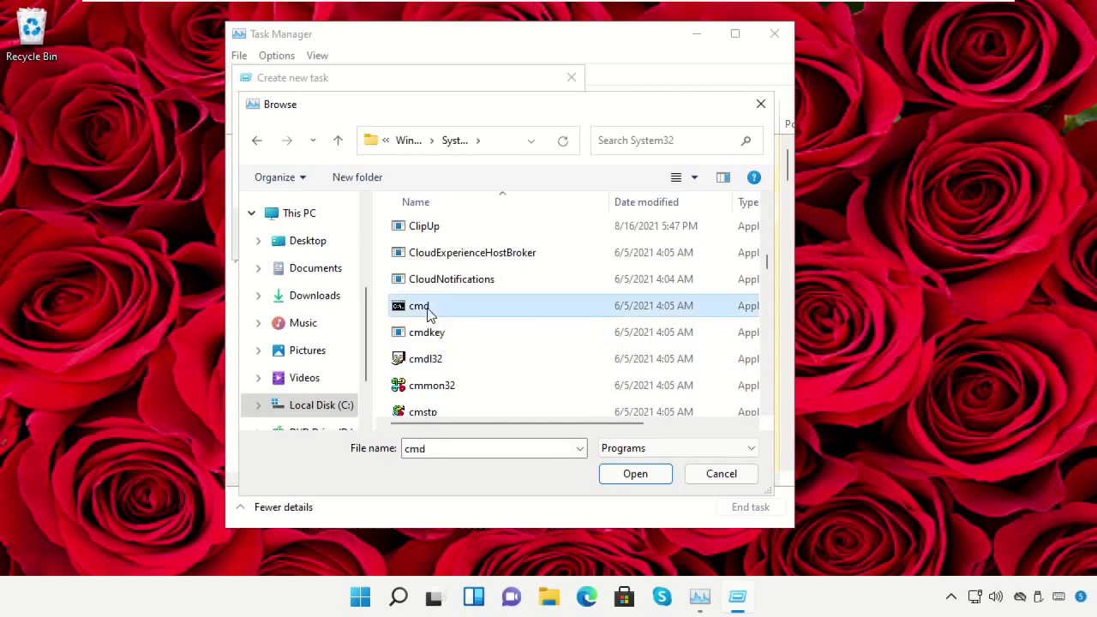
pyautogui.click(633, 473)
# Step: Create the cmd.exe task with administrative privileges and close Task Manager
pyautogui.click(300, 182)
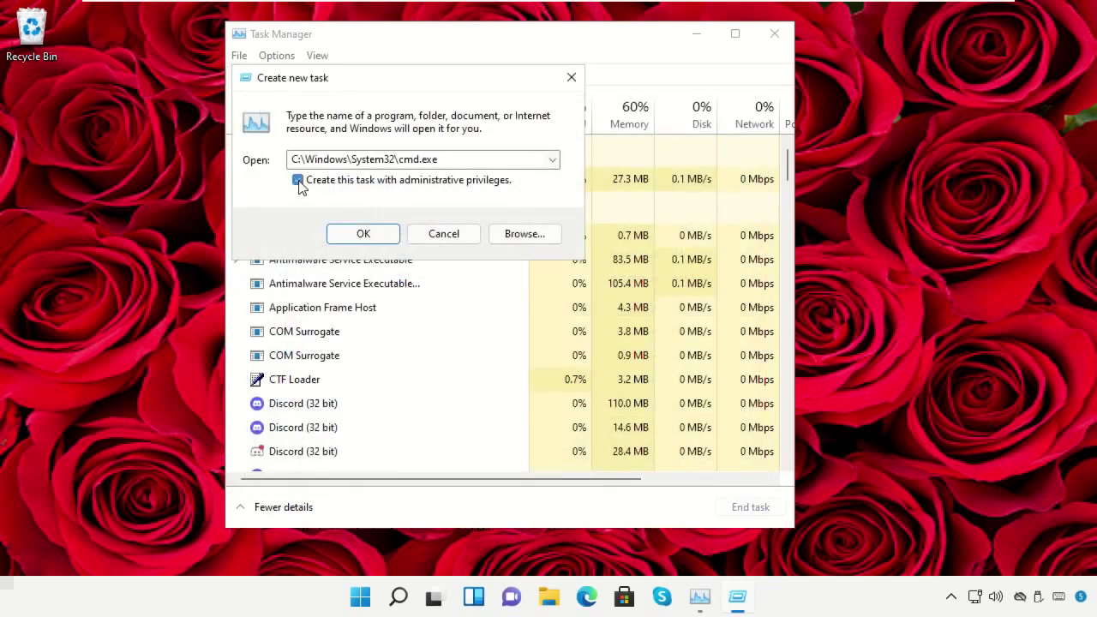
pyautogui.click(364, 235)
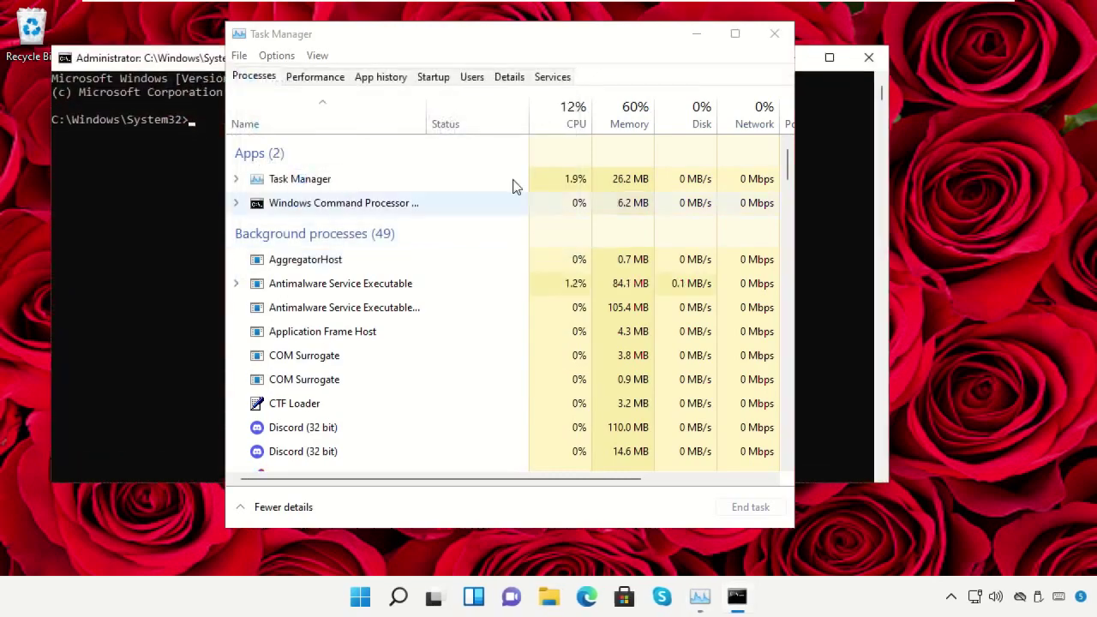
pyautogui.click(775, 34)
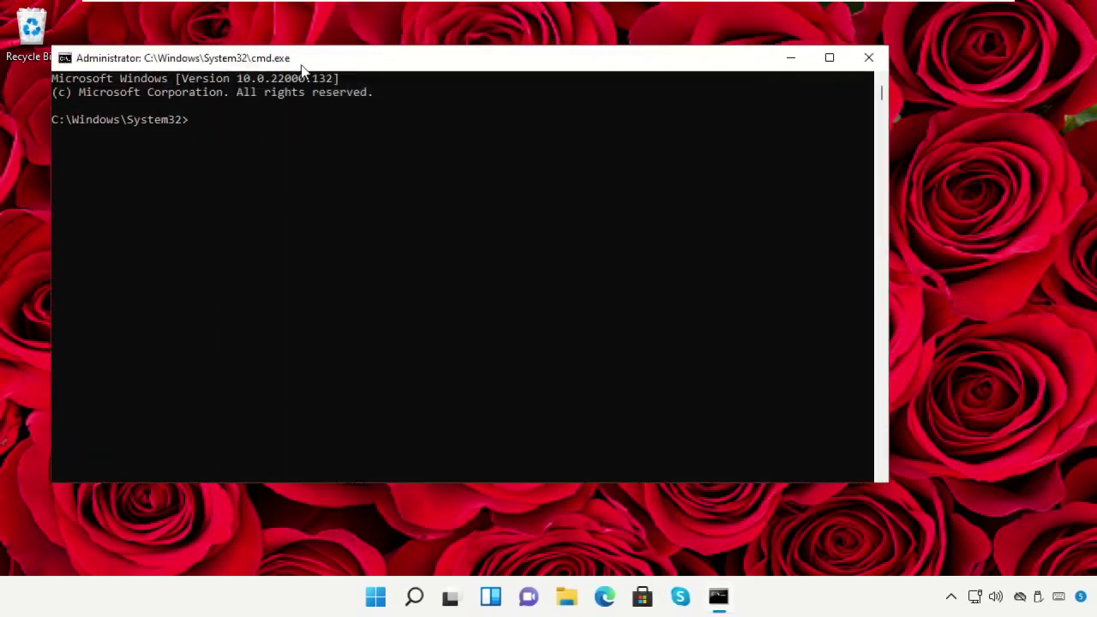
# Step: Shrink the Command Prompt window and run the gpupdate command in it
pyautogui.moveTo(50, 44); pyautogui.dragTo(260, 117)
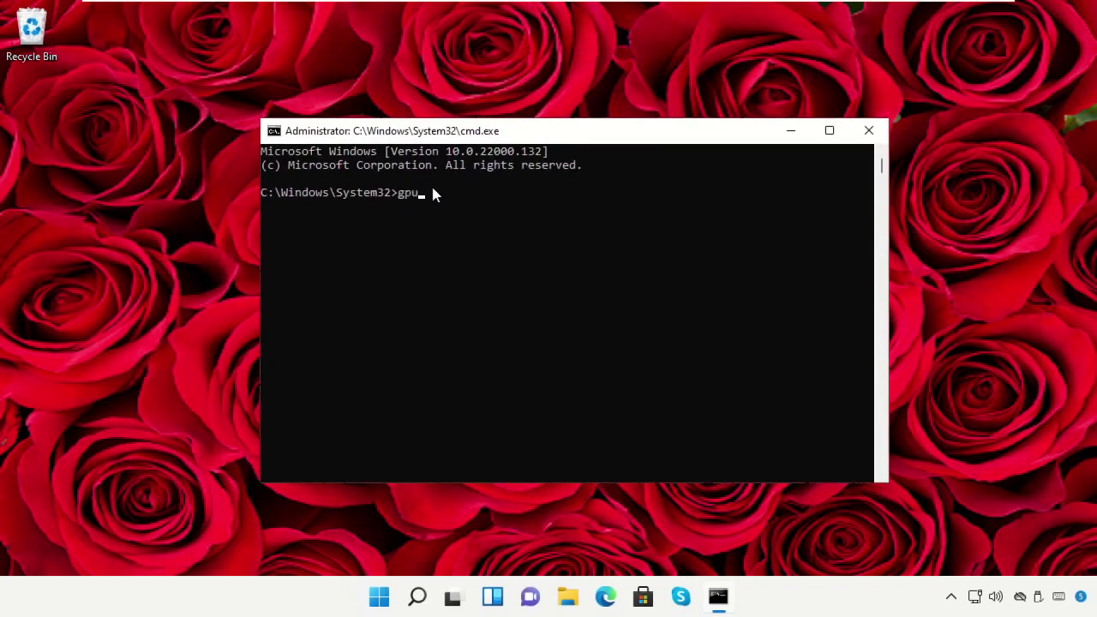
pyautogui.write('date')
pyautogui.press('Return')
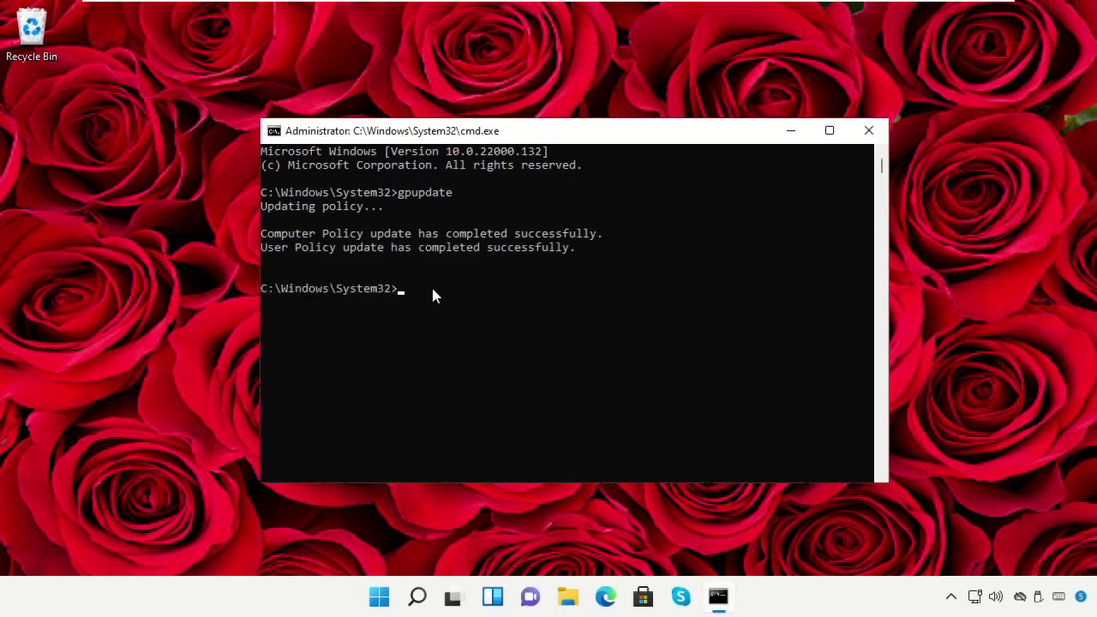
pyautogui.press('Return')
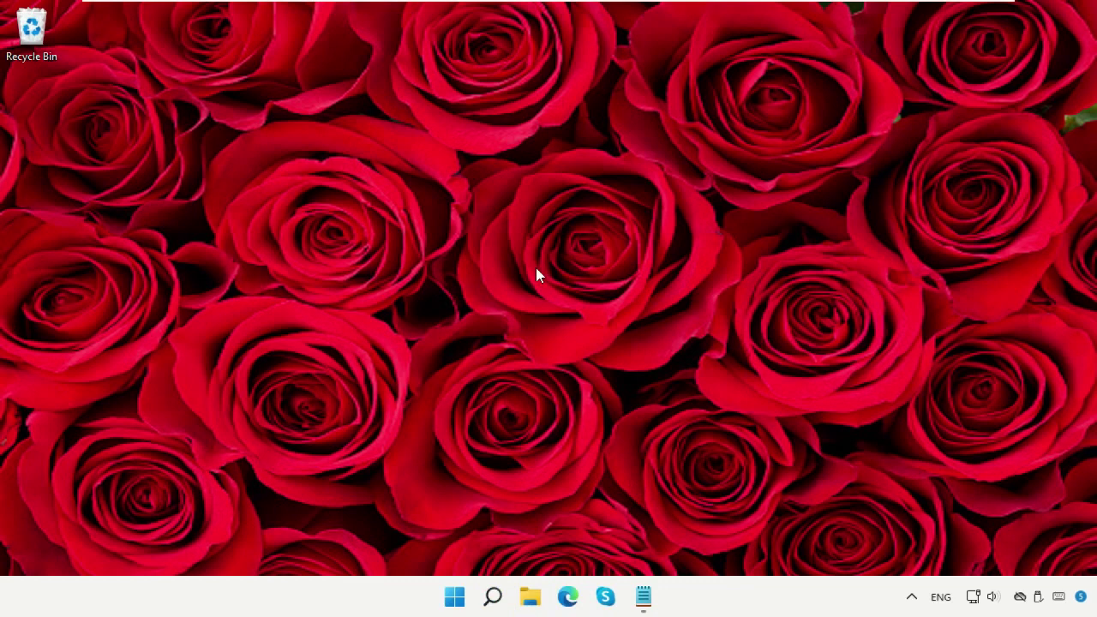
# Step: Open Task Manager, examine the memory usage and cached memory in its performance view, and minimize it
pyautogui.rightClick(454, 596)
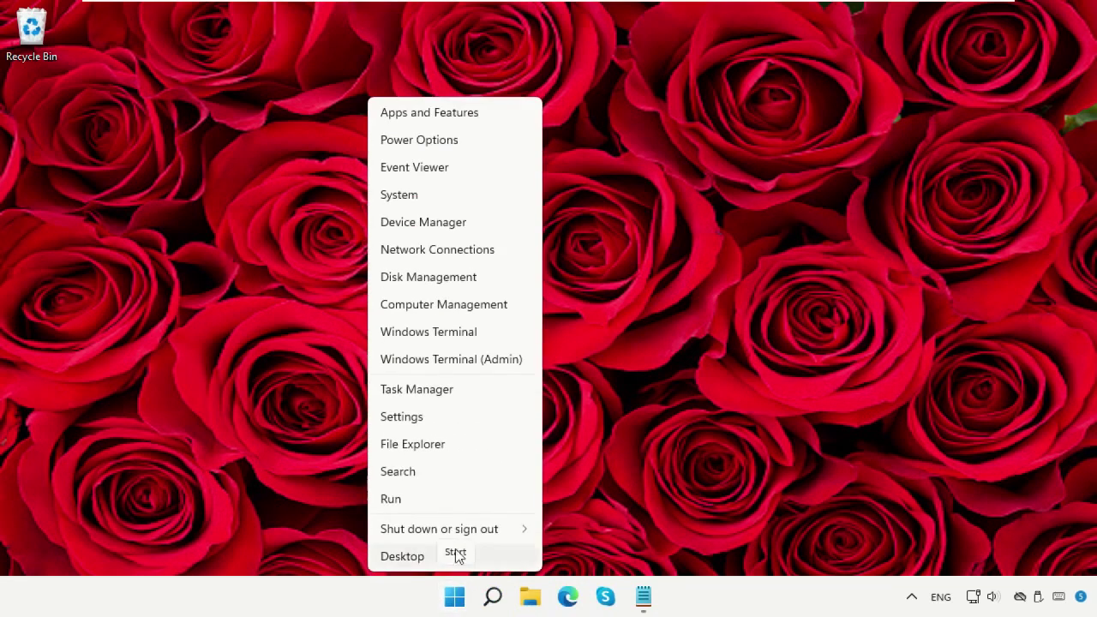
pyautogui.click(446, 393)
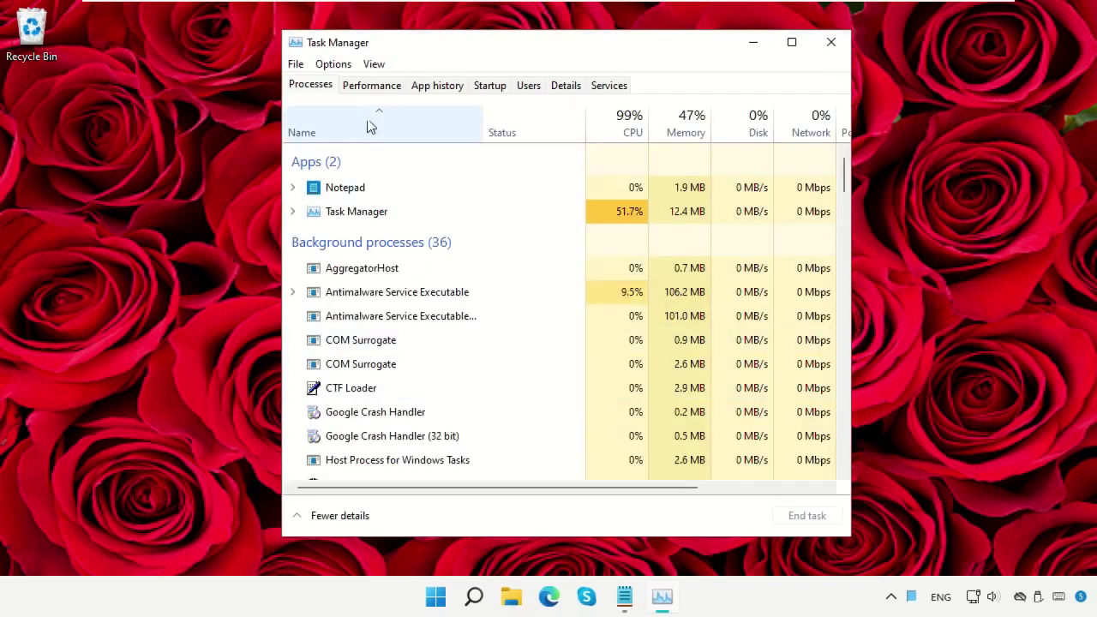
pyautogui.click(372, 85)
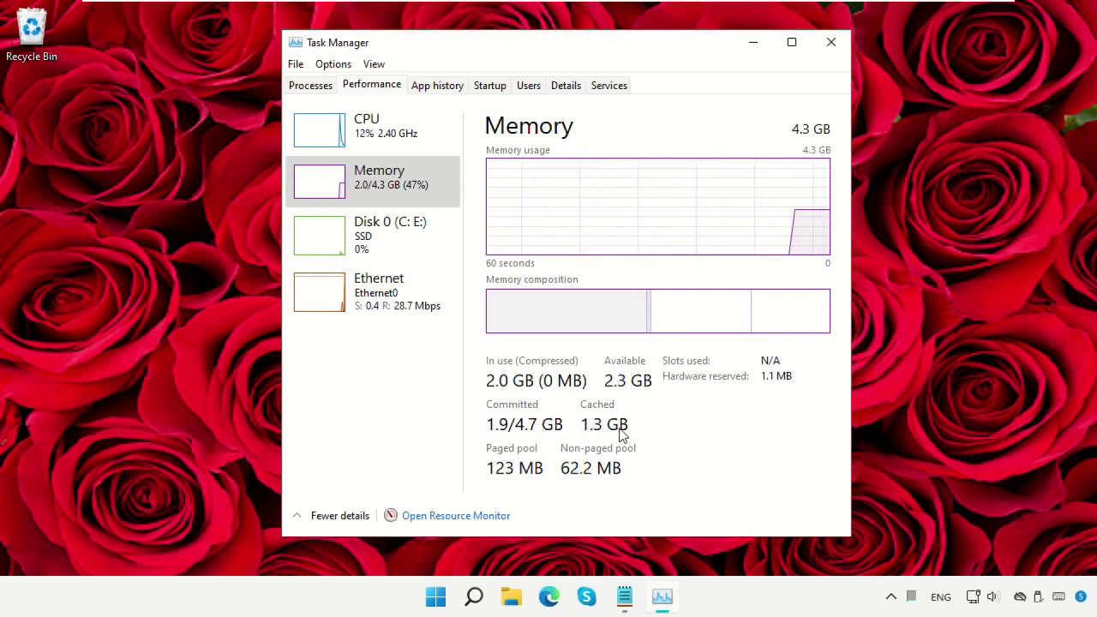
pyautogui.click(740, 48)
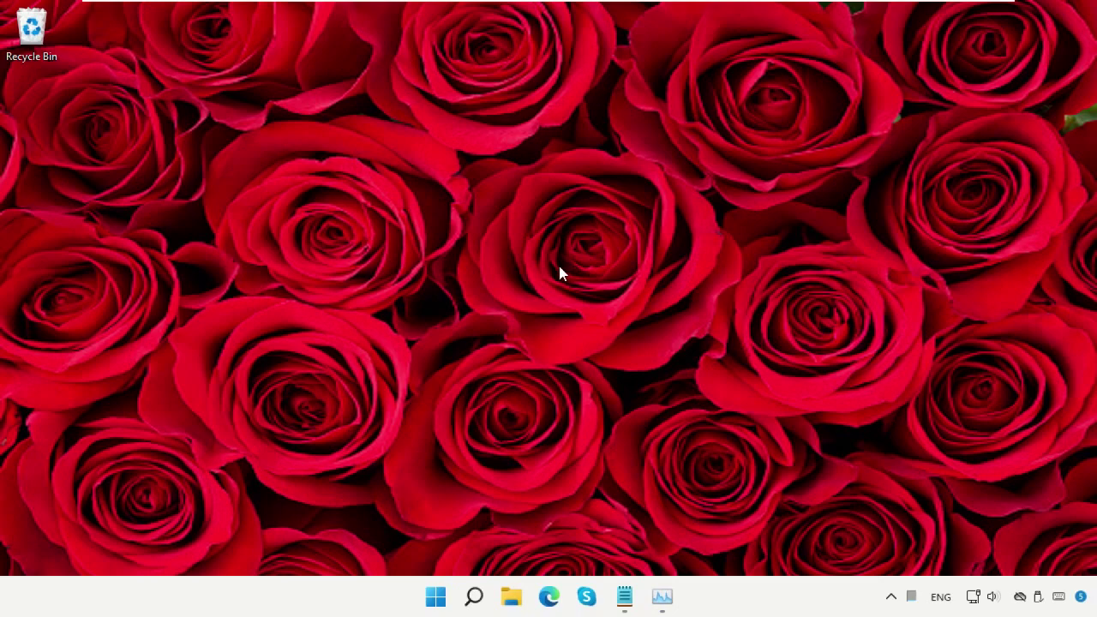
pyautogui.click(475, 599)
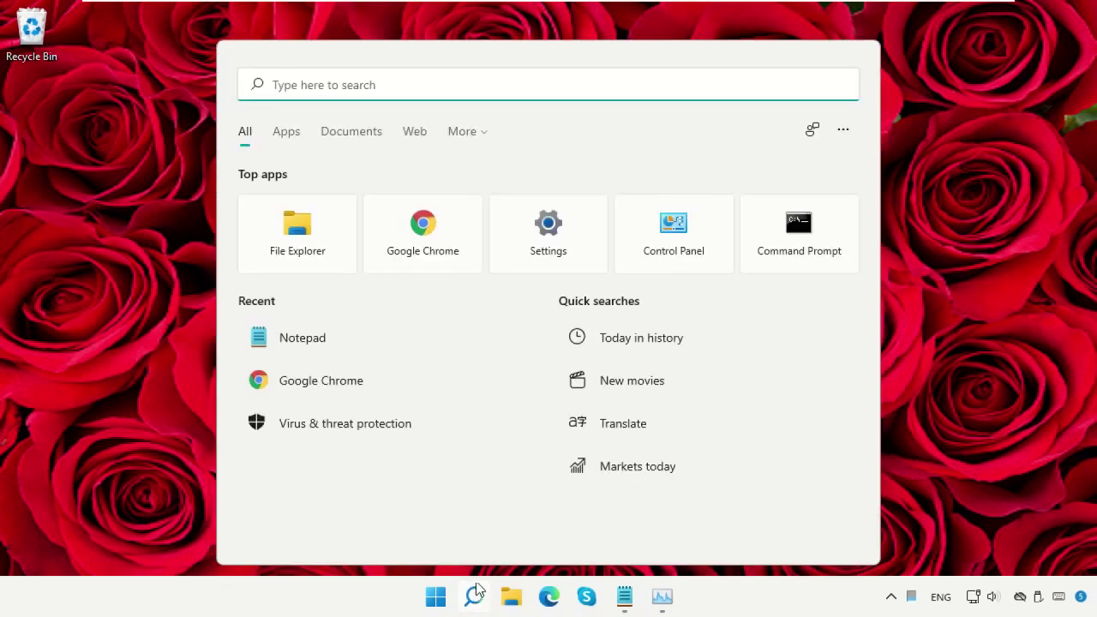
pyautogui.click(456, 249)
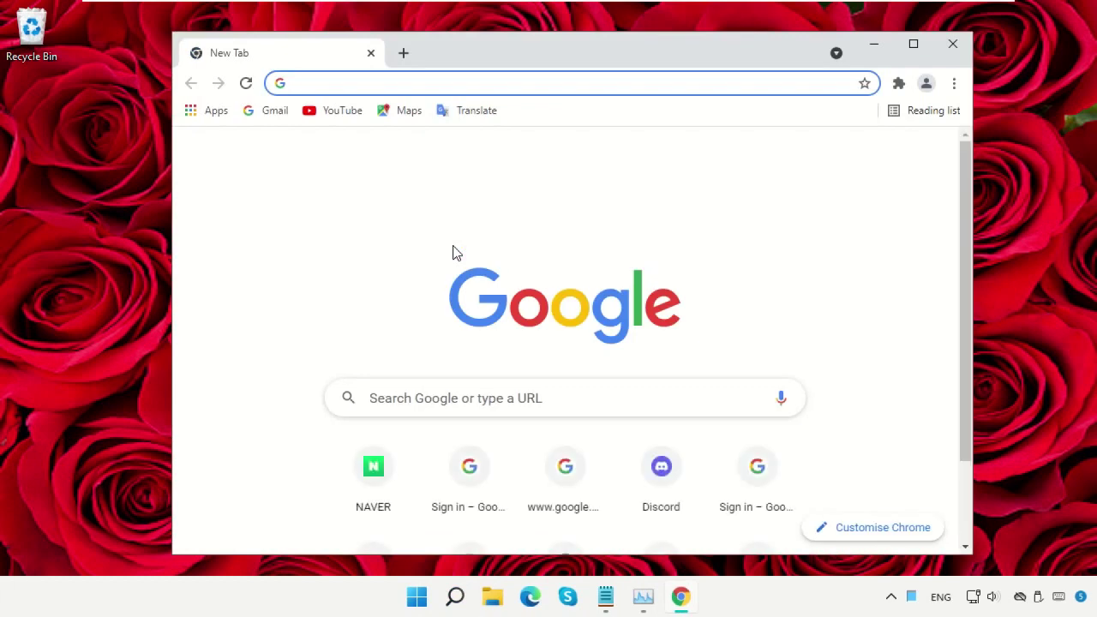
pyautogui.click(610, 591)
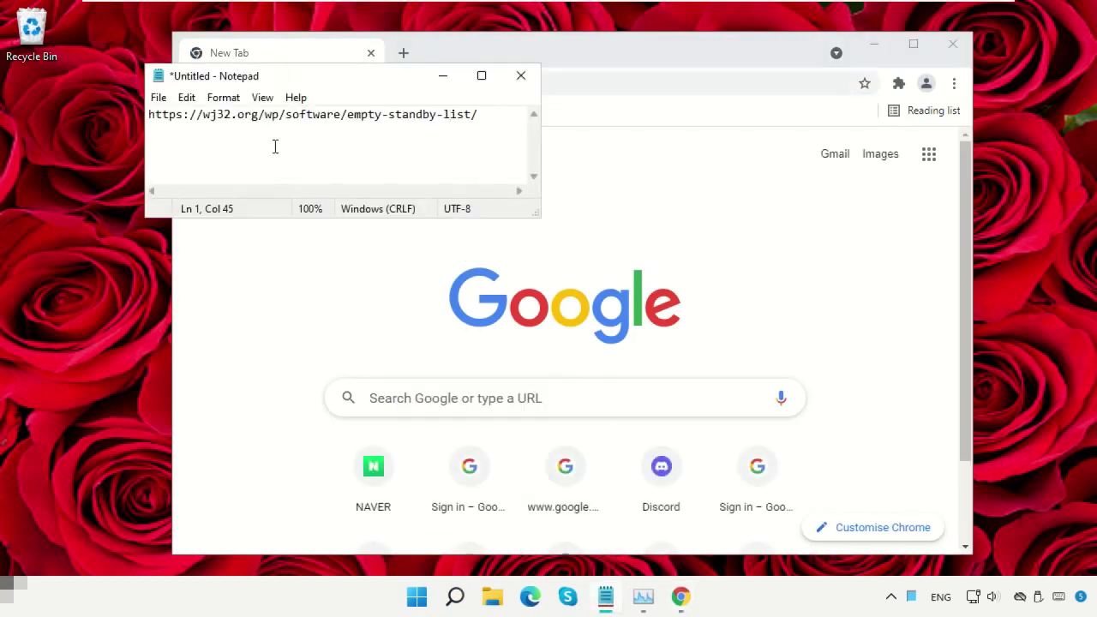
pyautogui.moveTo(150, 117); pyautogui.dragTo(514, 144)
pyautogui.rightClick(444, 118)
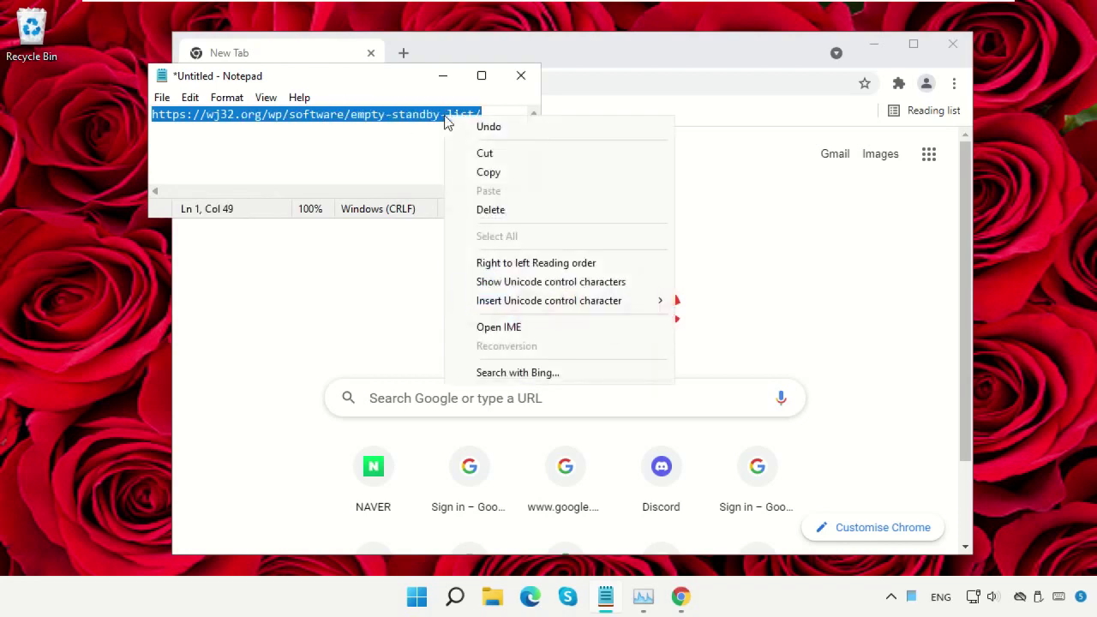
pyautogui.click(500, 174)
pyautogui.click(500, 174)
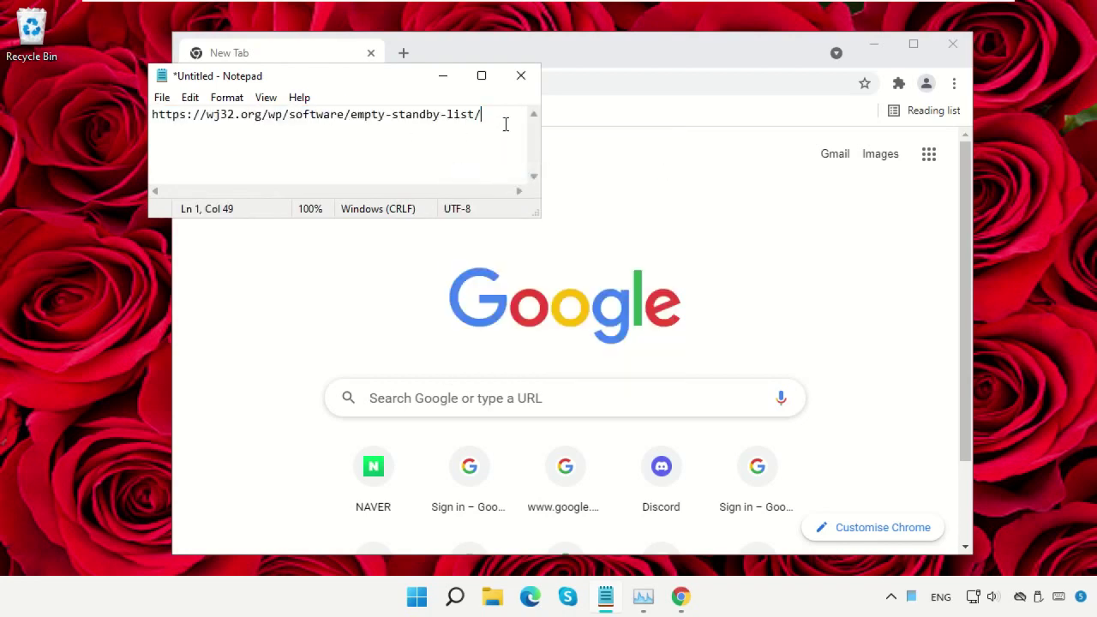
pyautogui.click(446, 78)
pyautogui.rightClick(449, 85)
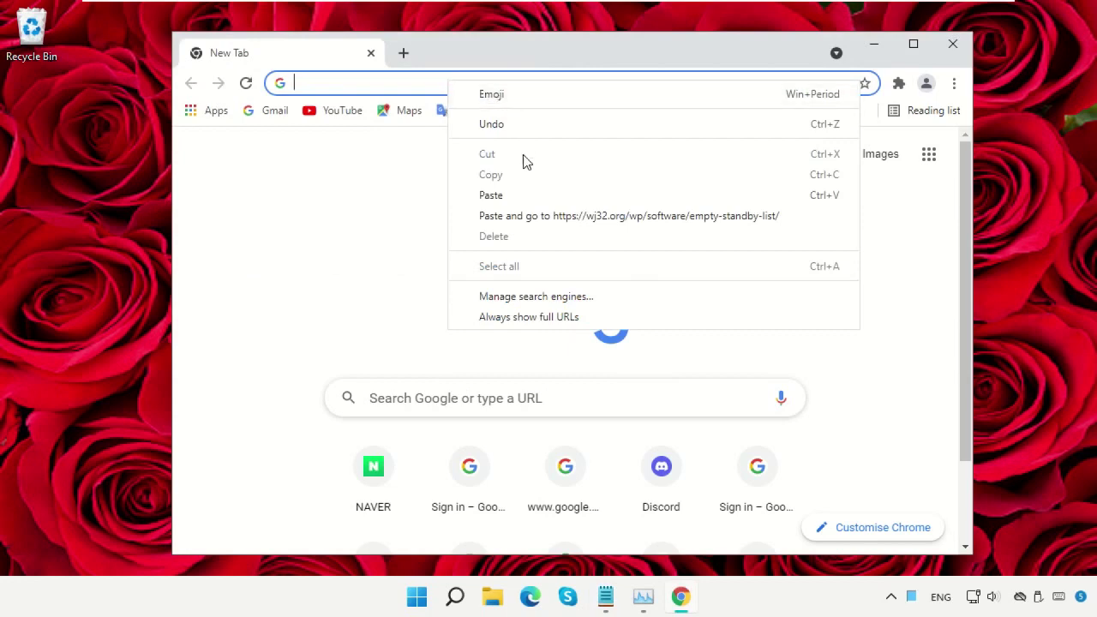
pyautogui.click(526, 195)
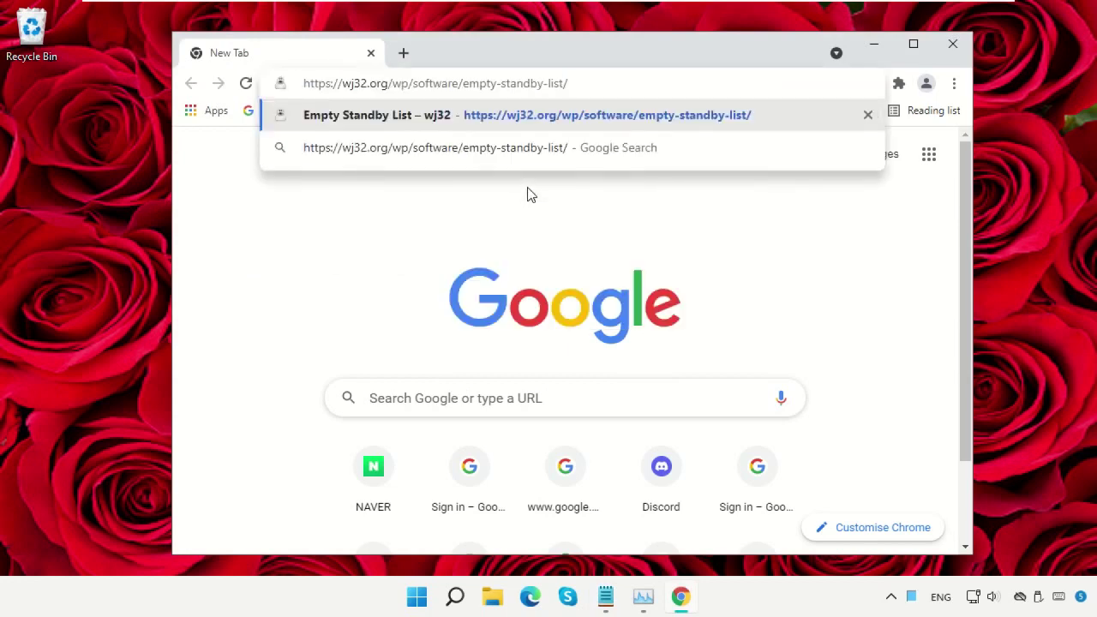
pyautogui.press('Return')
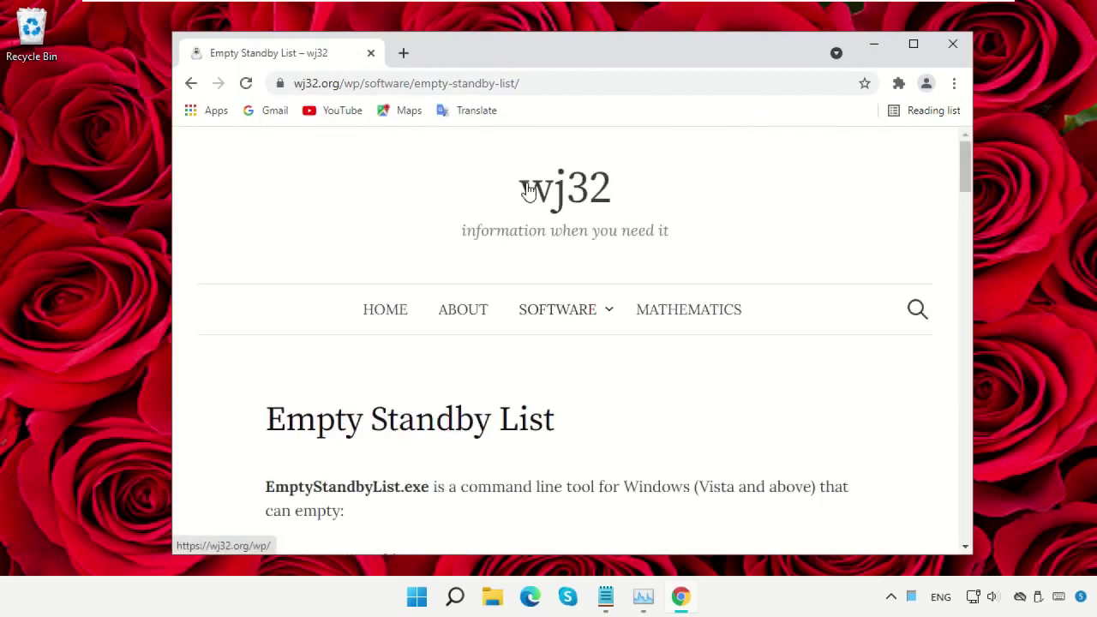
pyautogui.scroll(-5, 526, 197)
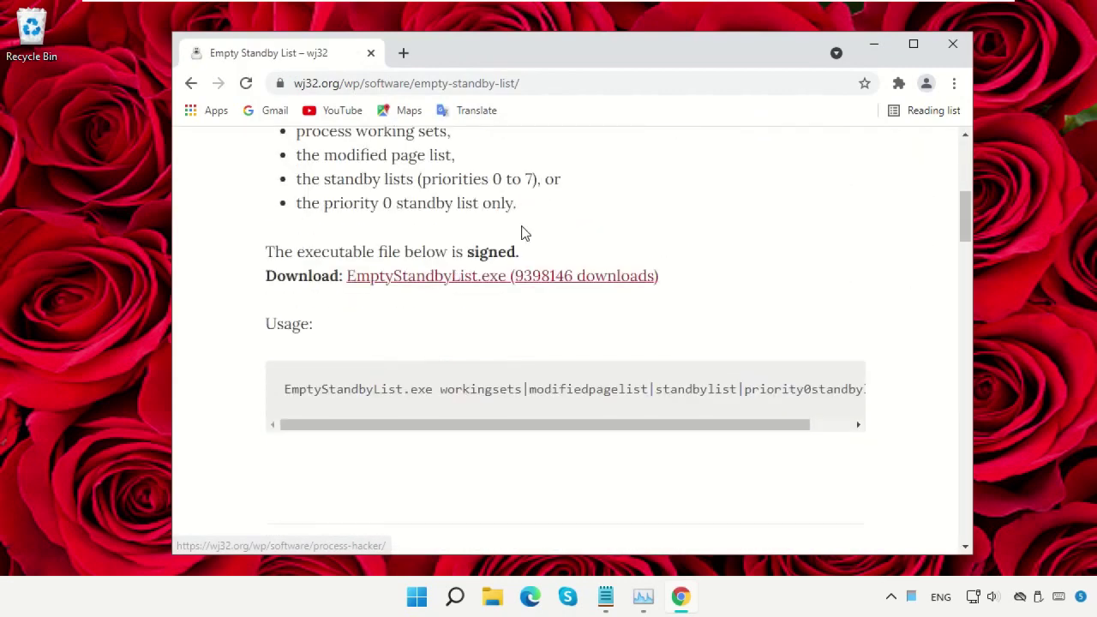
pyautogui.click(537, 276)
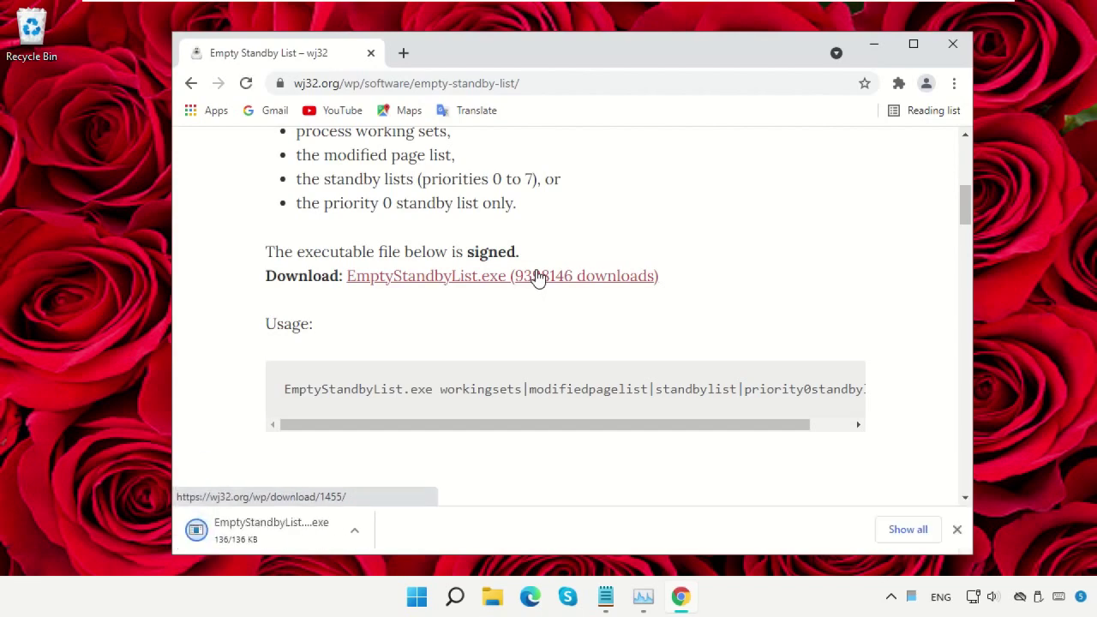
# Step: Show the downloaded EmptyStandbyList.exe in its folder and copy the file
pyautogui.click(358, 532)
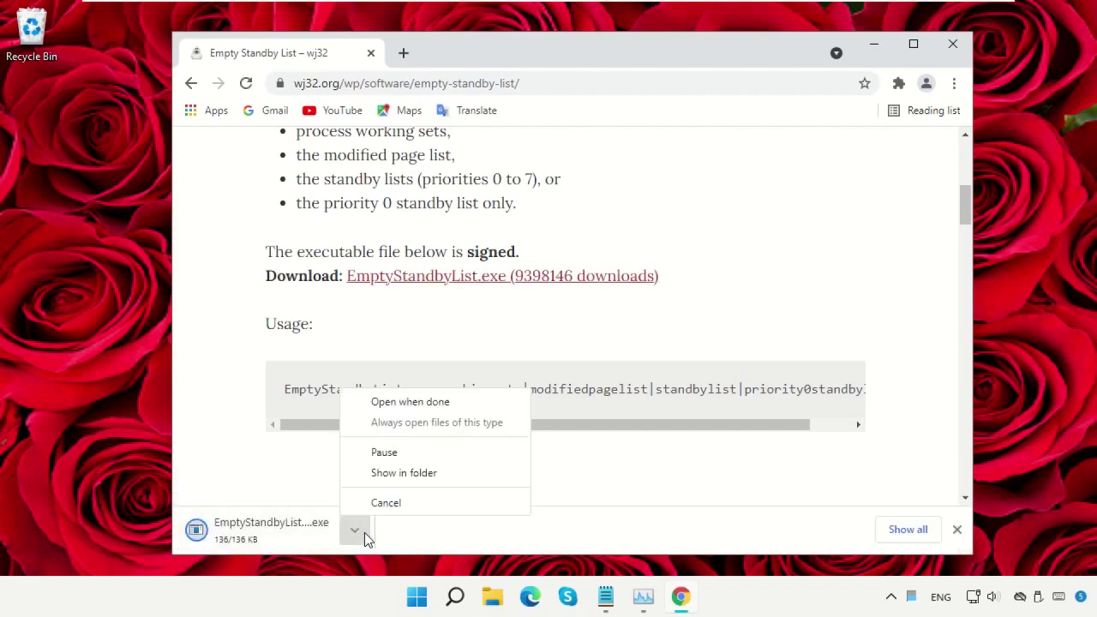
pyautogui.click(403, 474)
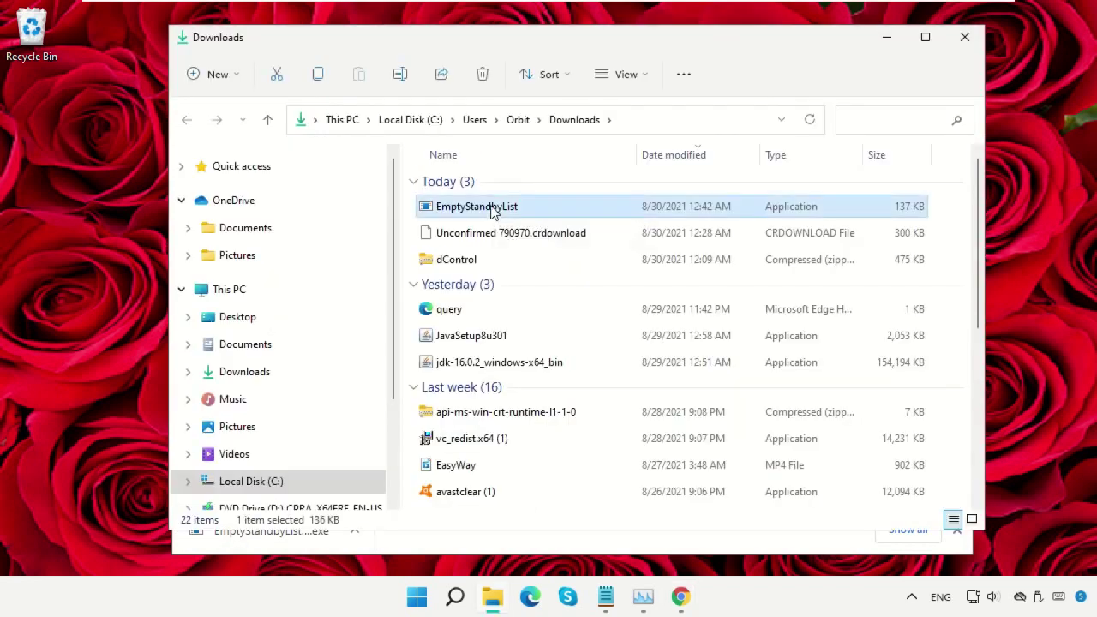
pyautogui.rightClick(493, 213)
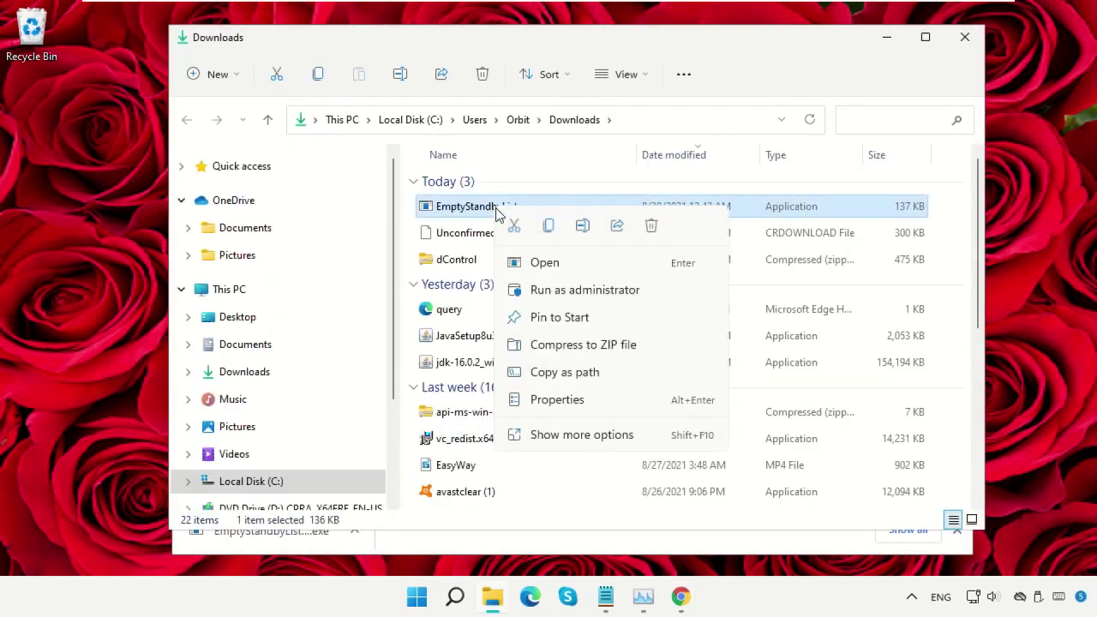
pyautogui.click(549, 225)
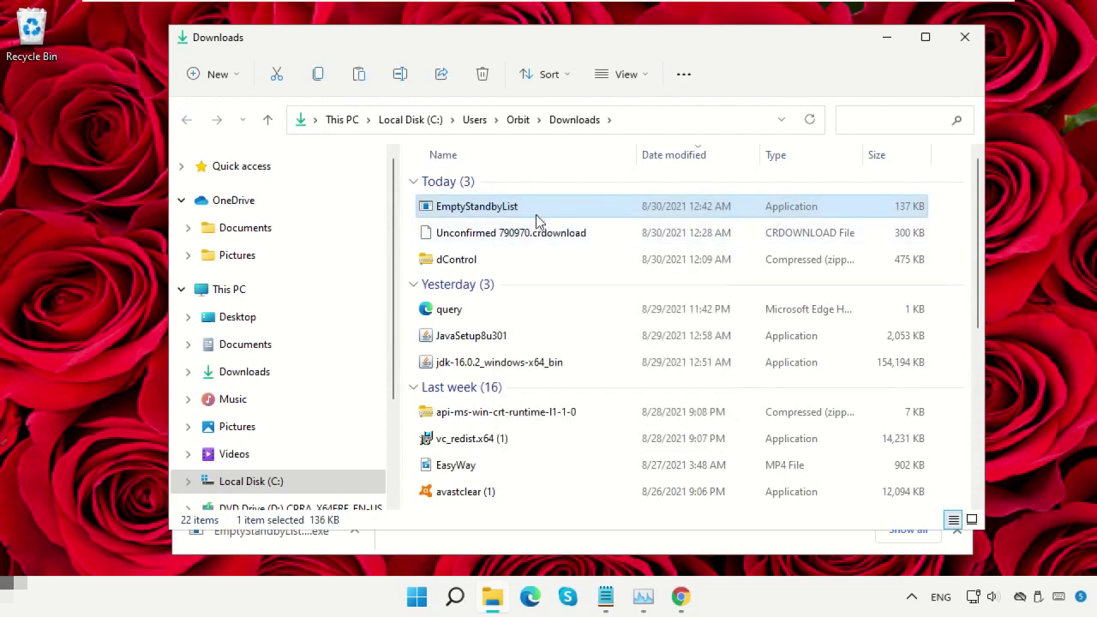
# Step: Create a folder named EmptyList in C:\Program Files
pyautogui.click(309, 295)
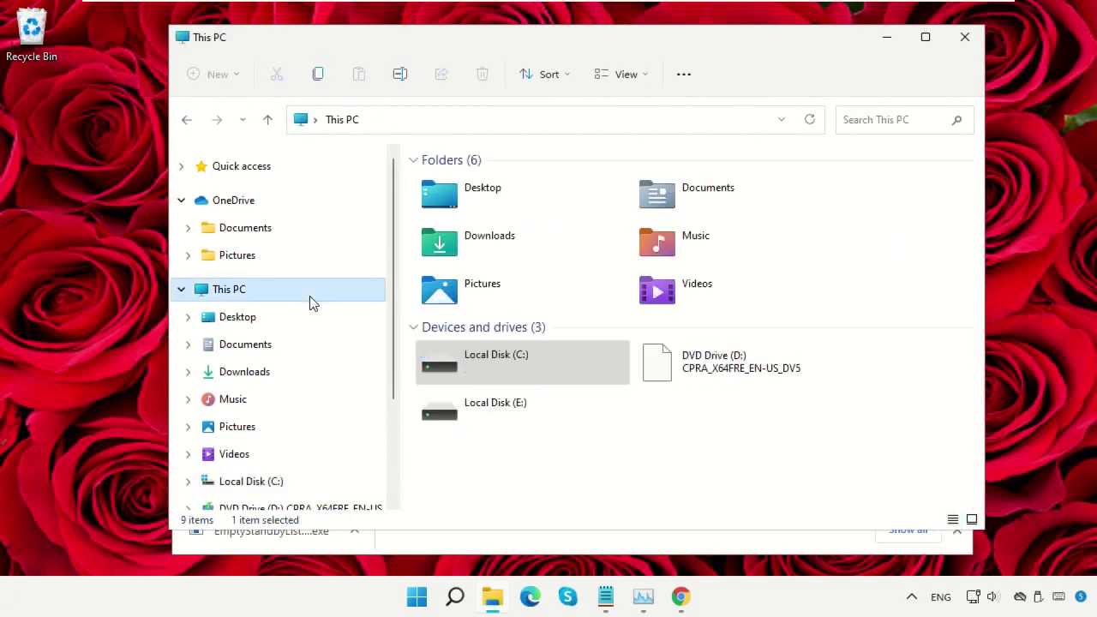
pyautogui.doubleClick(520, 374)
pyautogui.doubleClick(487, 219)
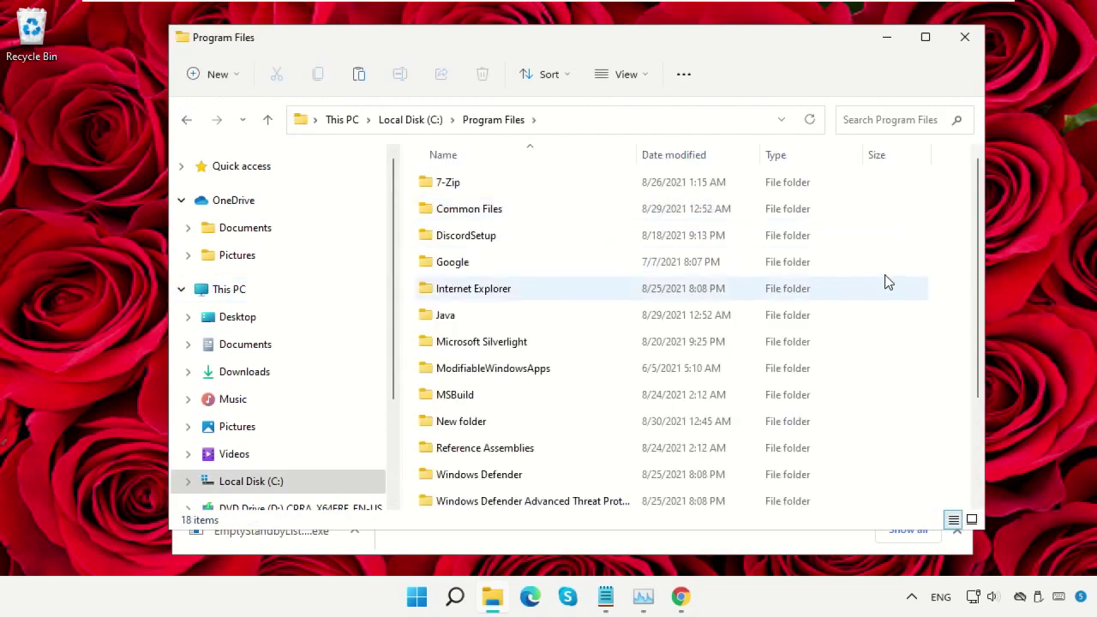
pyautogui.rightClick(883, 243)
pyautogui.moveTo(807, 421)
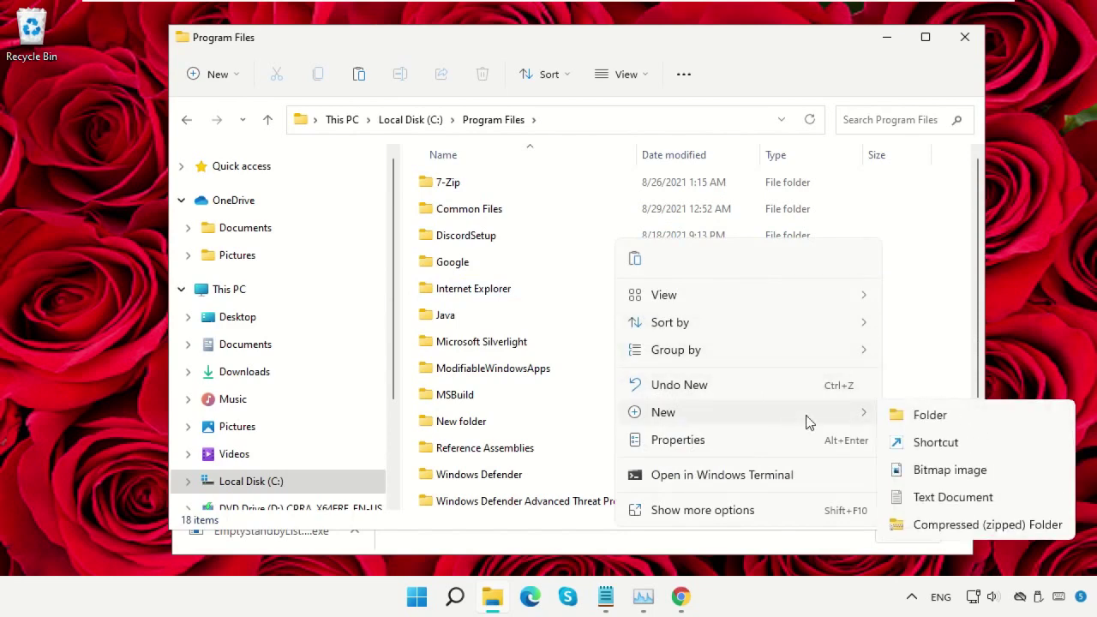
pyautogui.click(907, 419)
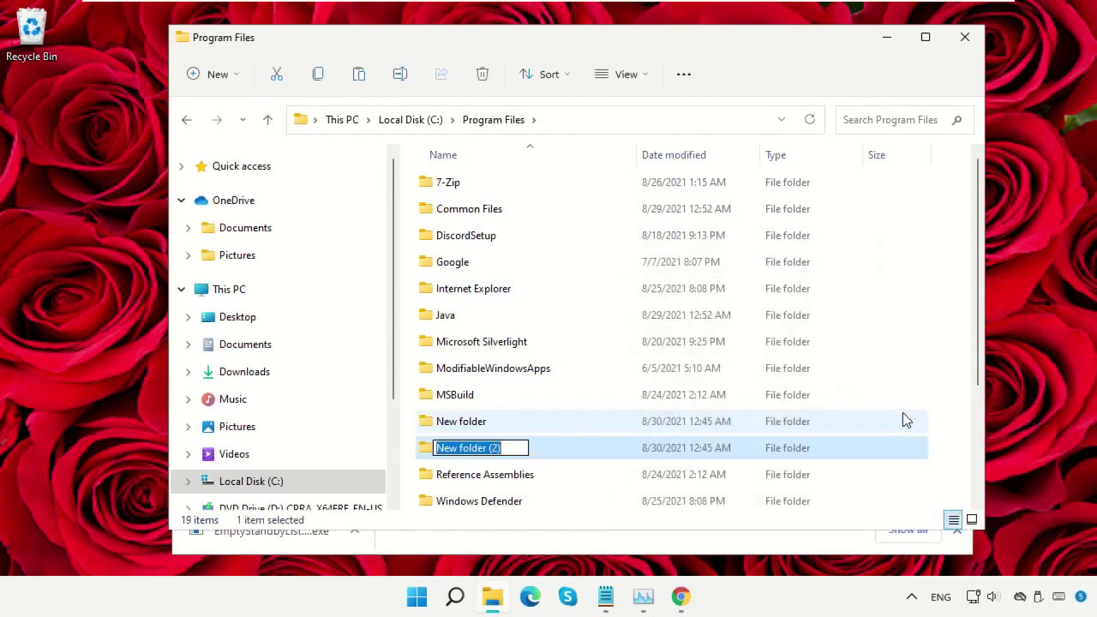
pyautogui.write('EmptyList')
pyautogui.press('Return')
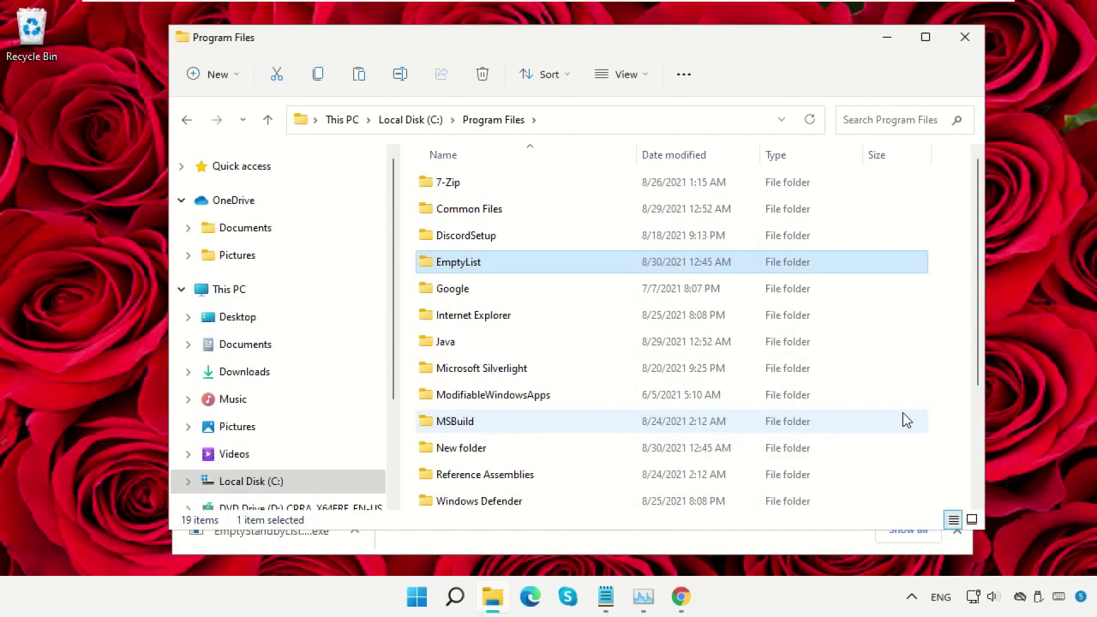
# Step: Paste the copied EmptyStandbyList file into the new EmptyList folder
pyautogui.doubleClick(503, 269)
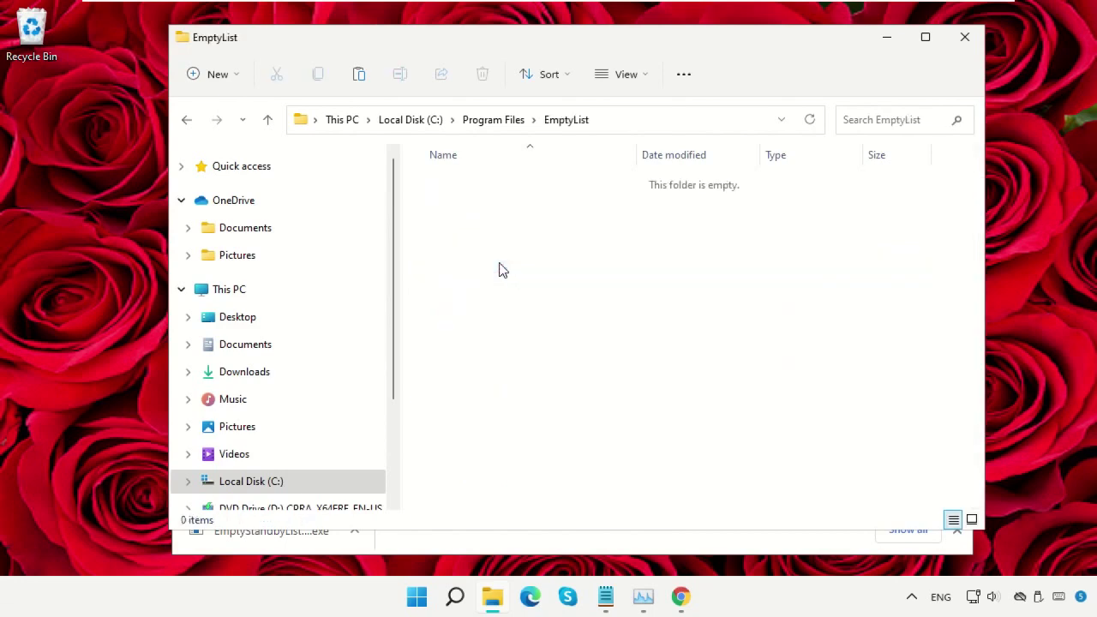
pyautogui.rightClick(507, 268)
pyautogui.click(521, 261)
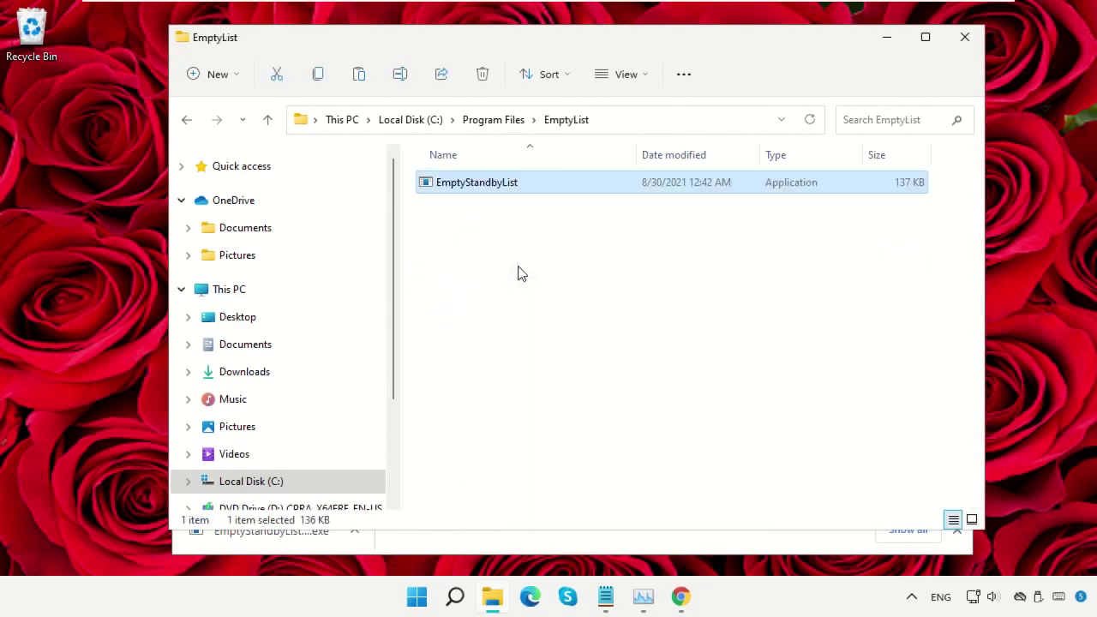
# Step: In the properties of the pasted EmptyStandbyList file, enable Read-only and Run this program as an administrator, and apply the settings
pyautogui.click(510, 267)
pyautogui.rightClick(514, 186)
pyautogui.click(579, 375)
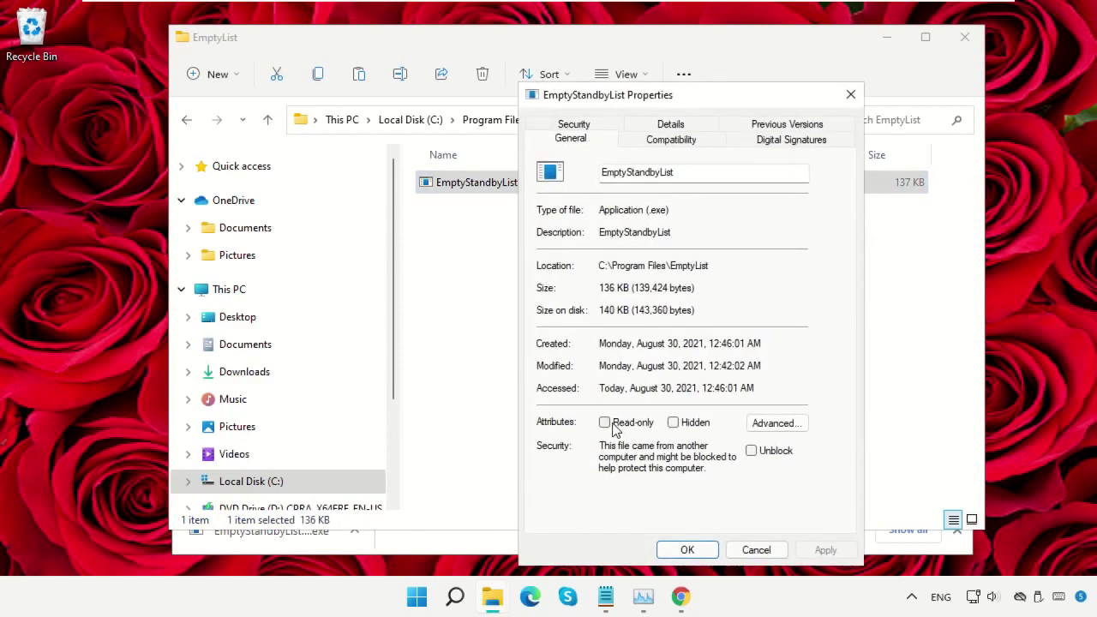
pyautogui.click(608, 428)
pyautogui.click(677, 141)
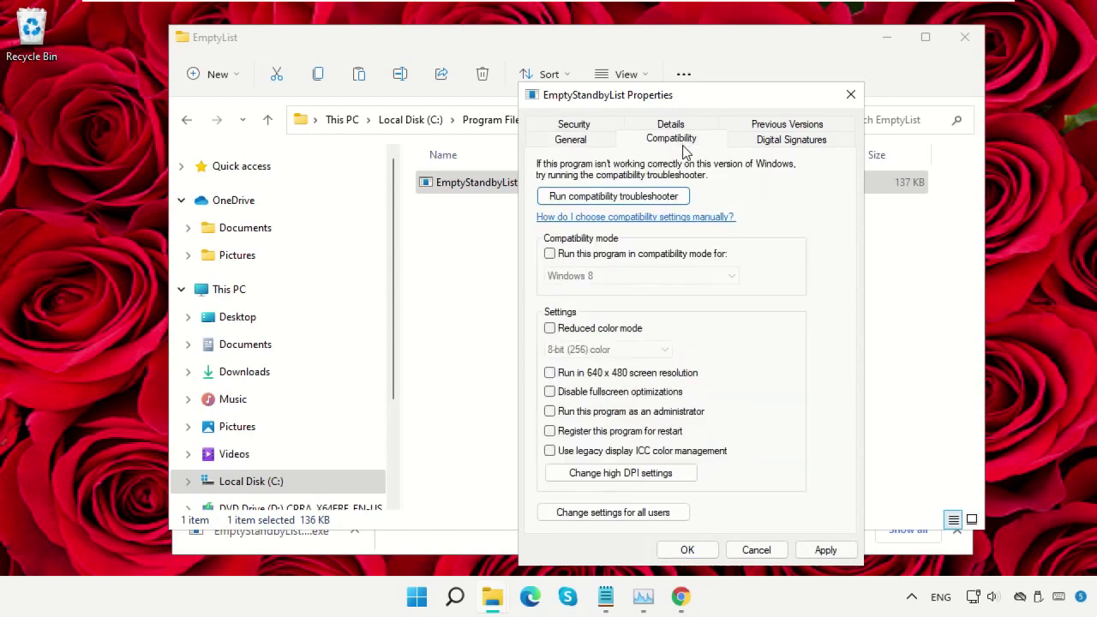
pyautogui.click(550, 414)
pyautogui.click(820, 551)
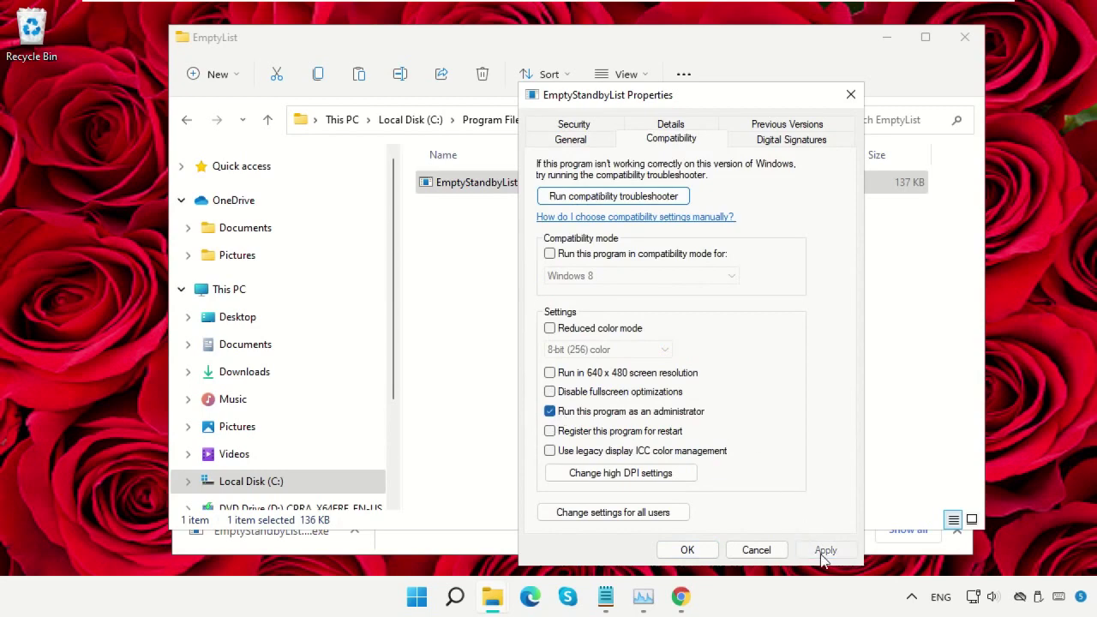
pyautogui.click(686, 550)
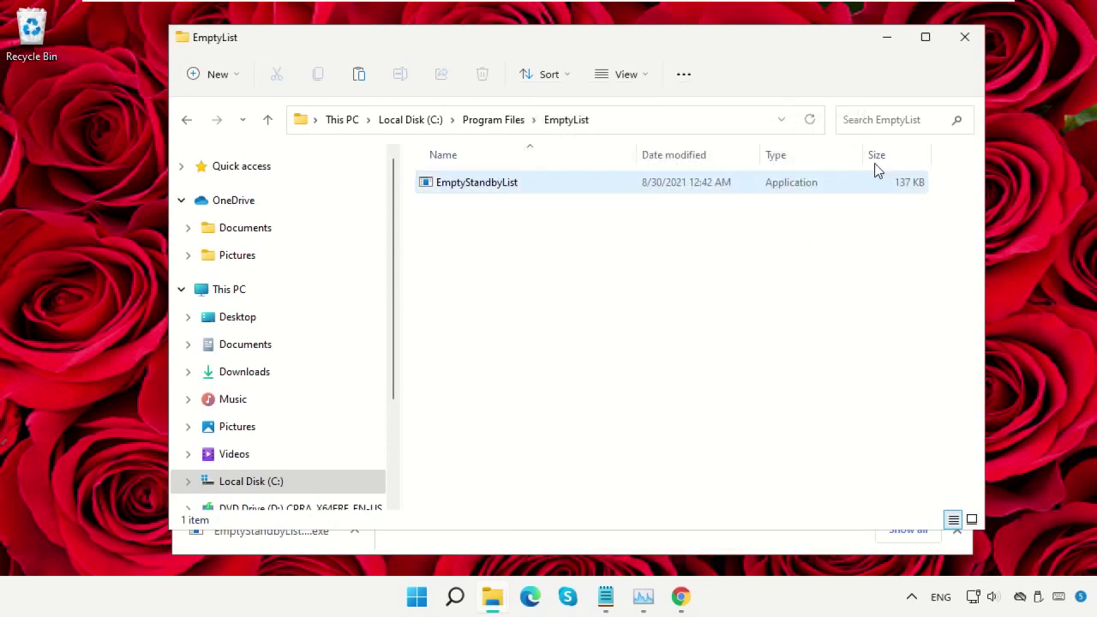
# Step: Close the File Explorer and Chrome windows, then find and open Task Scheduler and move its window toward the middle of the desktop
pyautogui.click(966, 39)
pyautogui.click(951, 44)
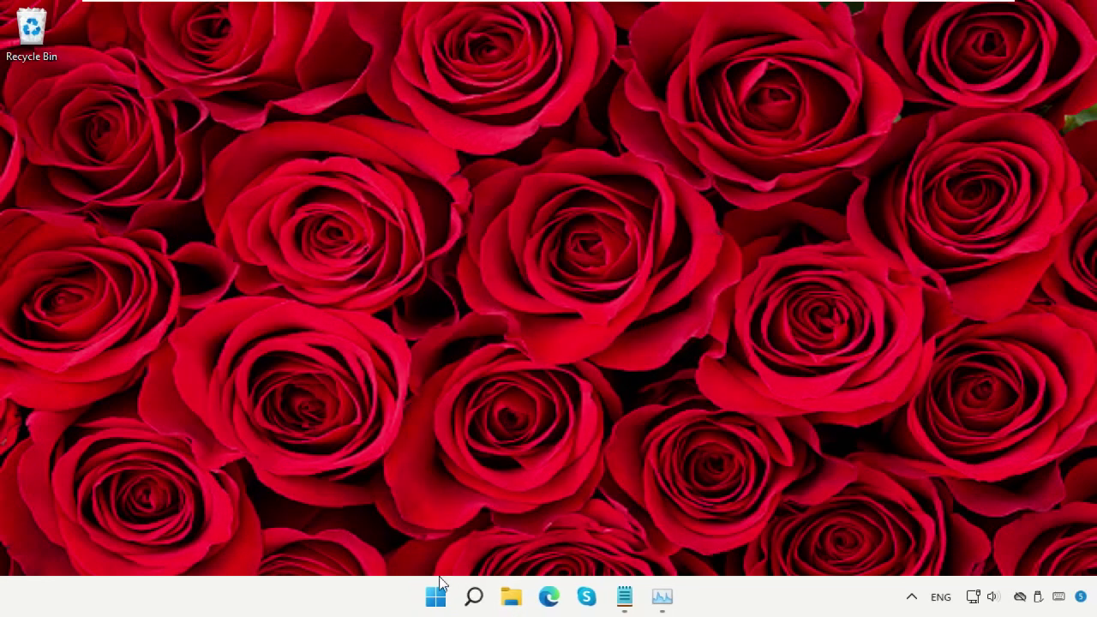
pyautogui.click(472, 593)
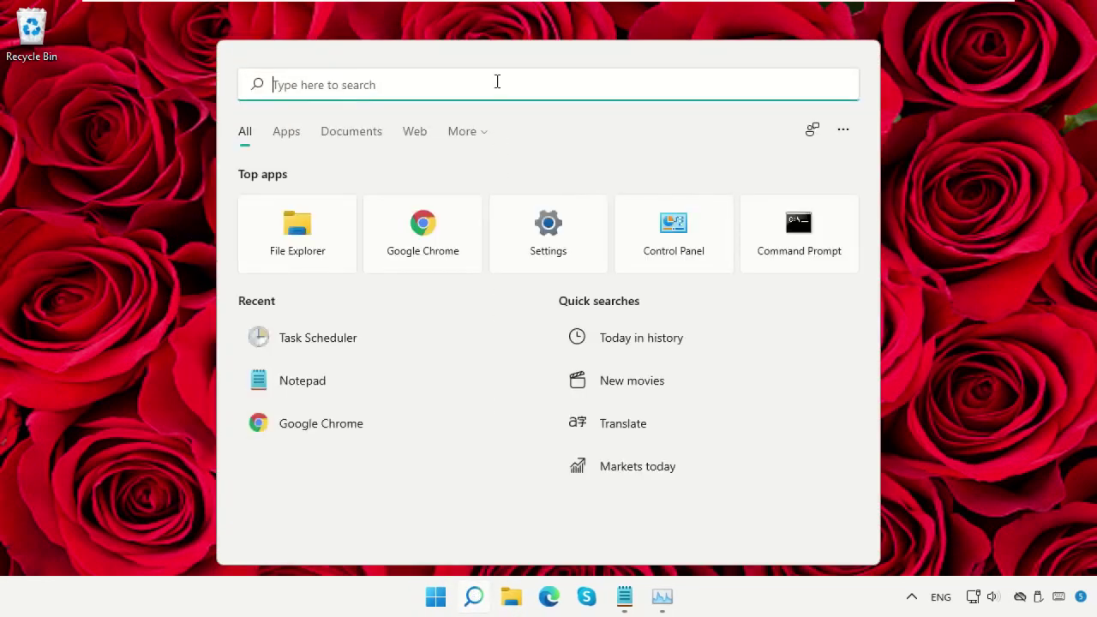
pyautogui.write('Task Scheduler')
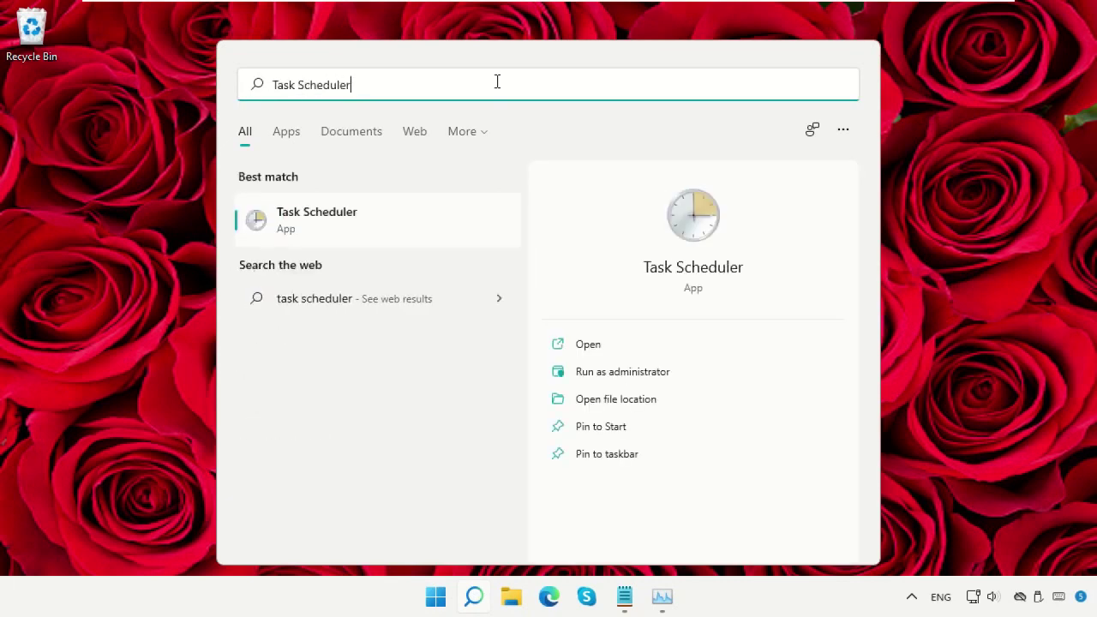
pyautogui.click(379, 221)
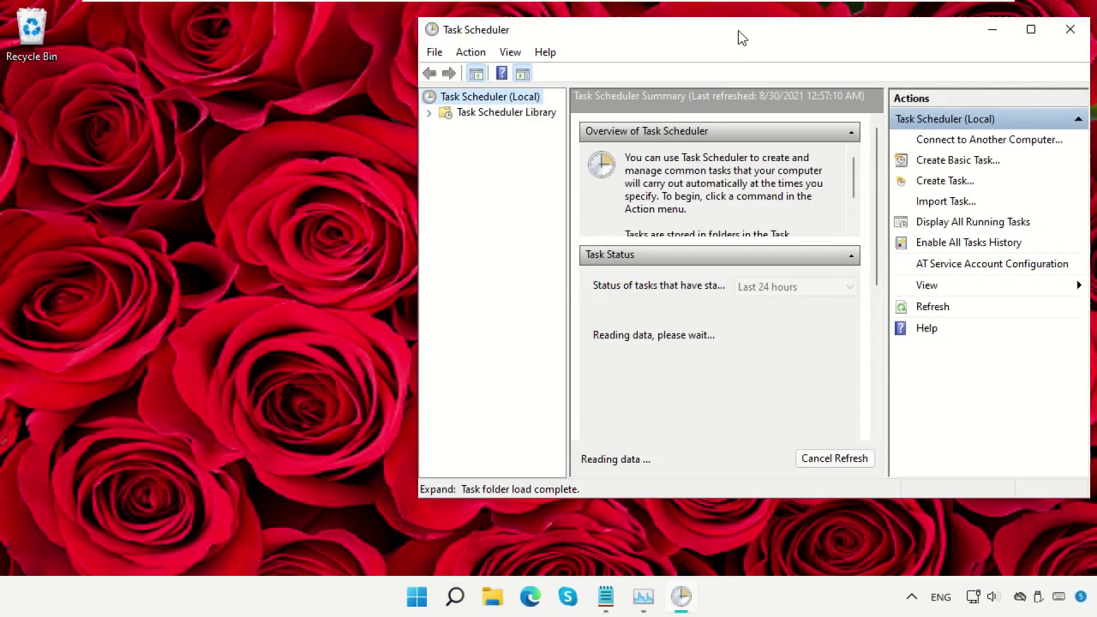
pyautogui.moveTo(739, 35); pyautogui.dragTo(564, 34)
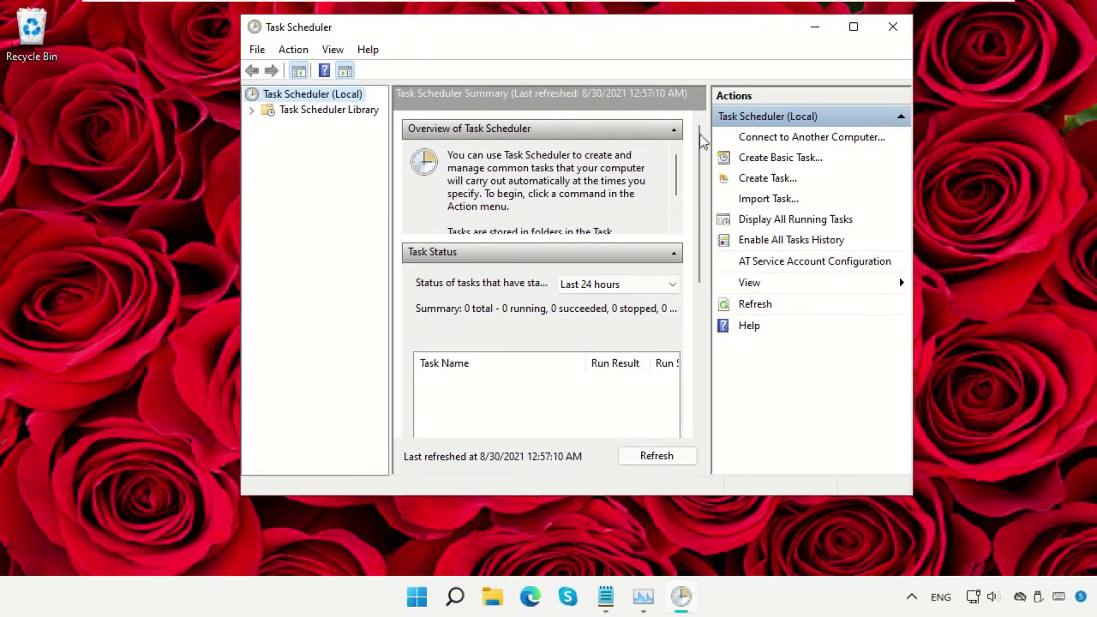
# Step: Start a new task named EmptyLists, set as hidden and running with highest privileges
pyautogui.click(766, 180)
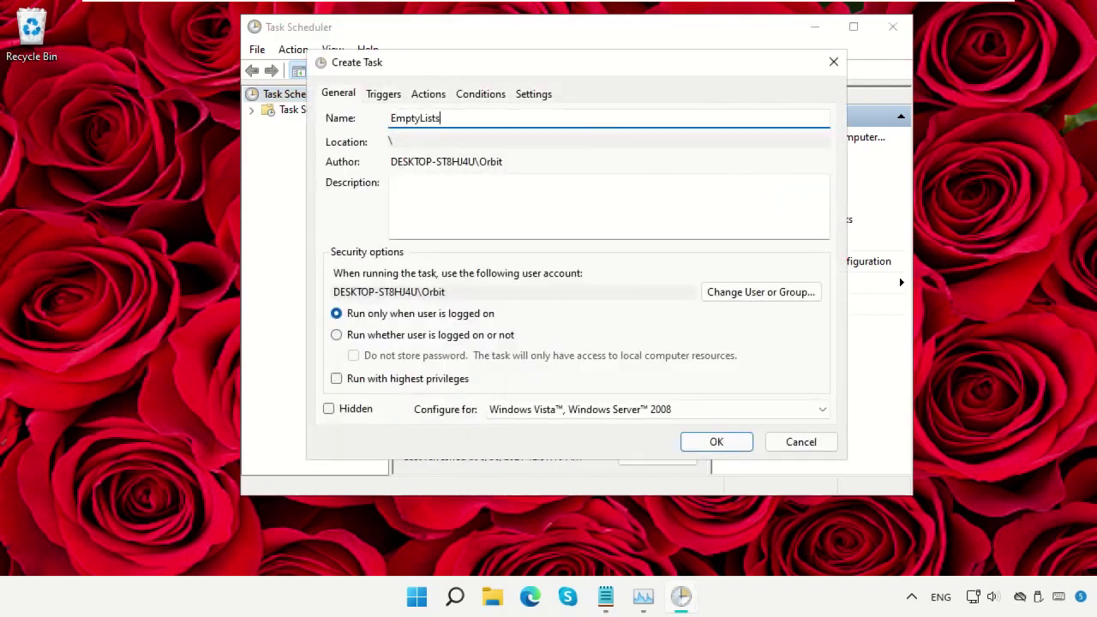
pyautogui.click(338, 382)
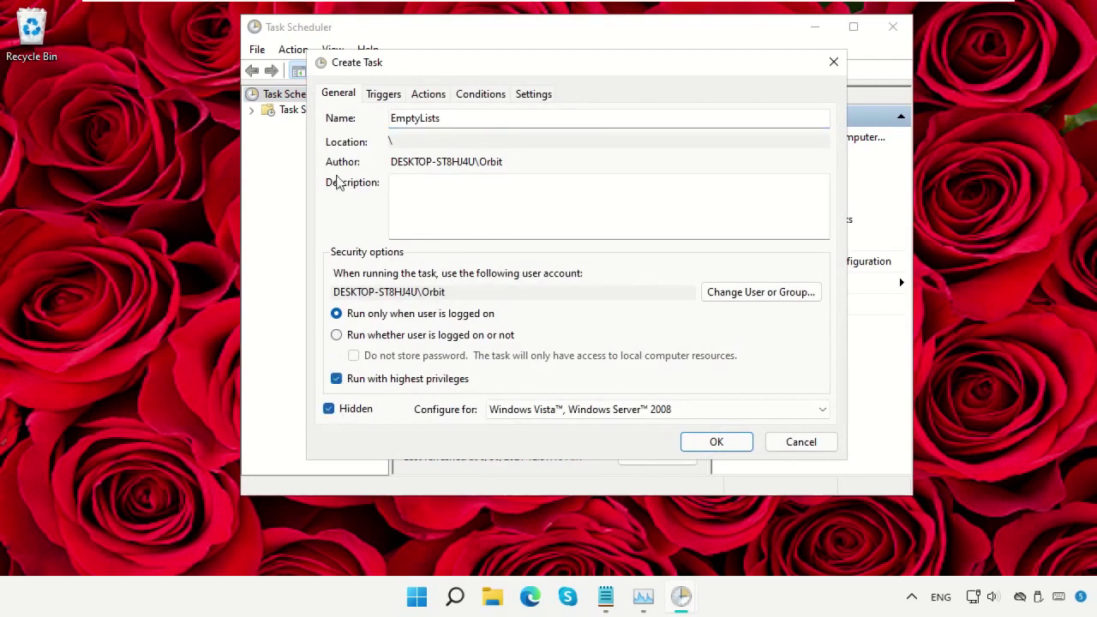
# Step: Add an enabled one-time scheduled trigger to the task that repeats every 5 minutes for an indefinite duration
pyautogui.click(382, 96)
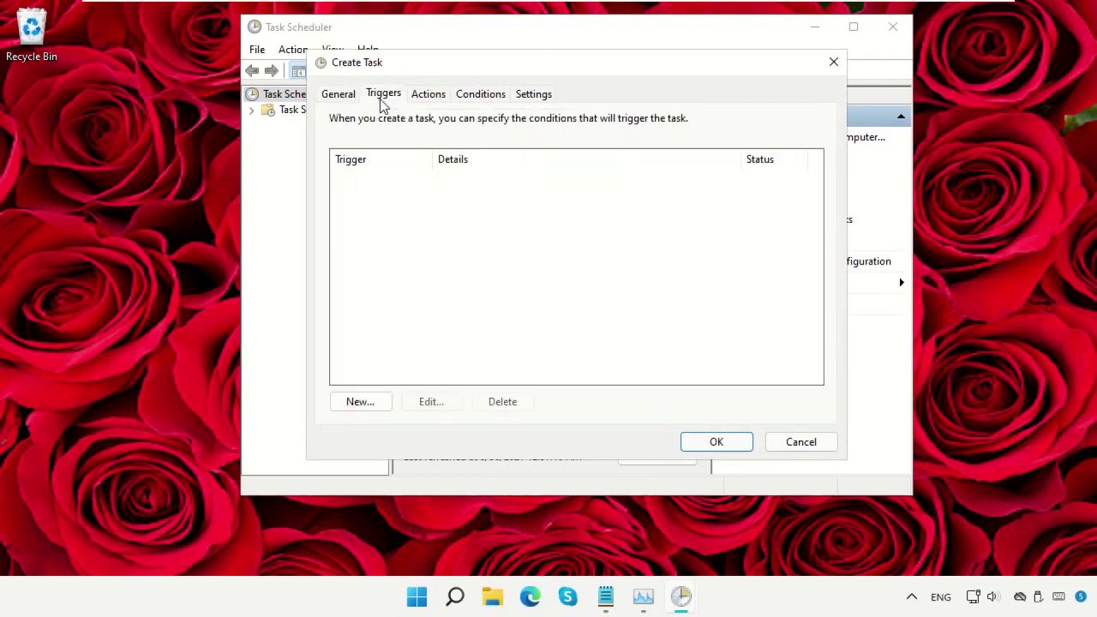
pyautogui.click(361, 402)
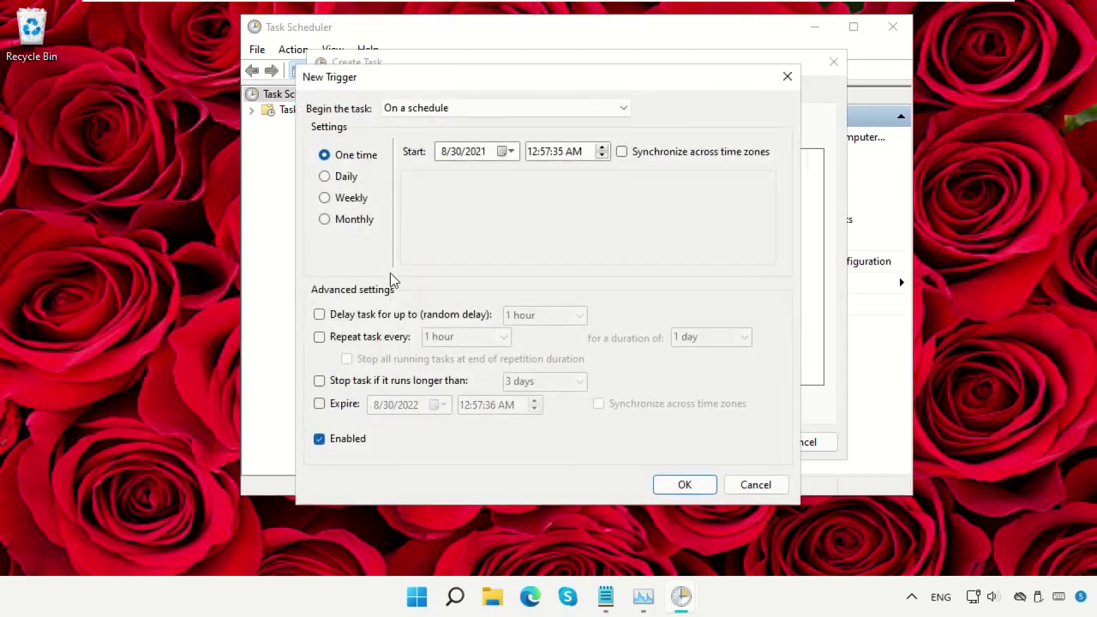
pyautogui.click(319, 337)
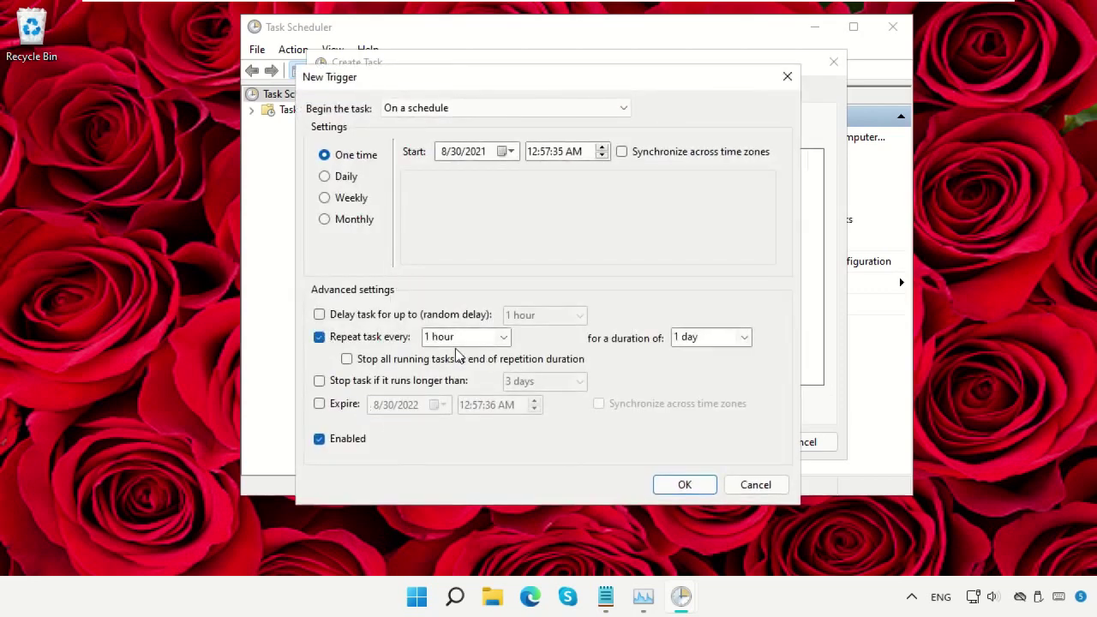
pyautogui.click(493, 337)
pyautogui.click(471, 354)
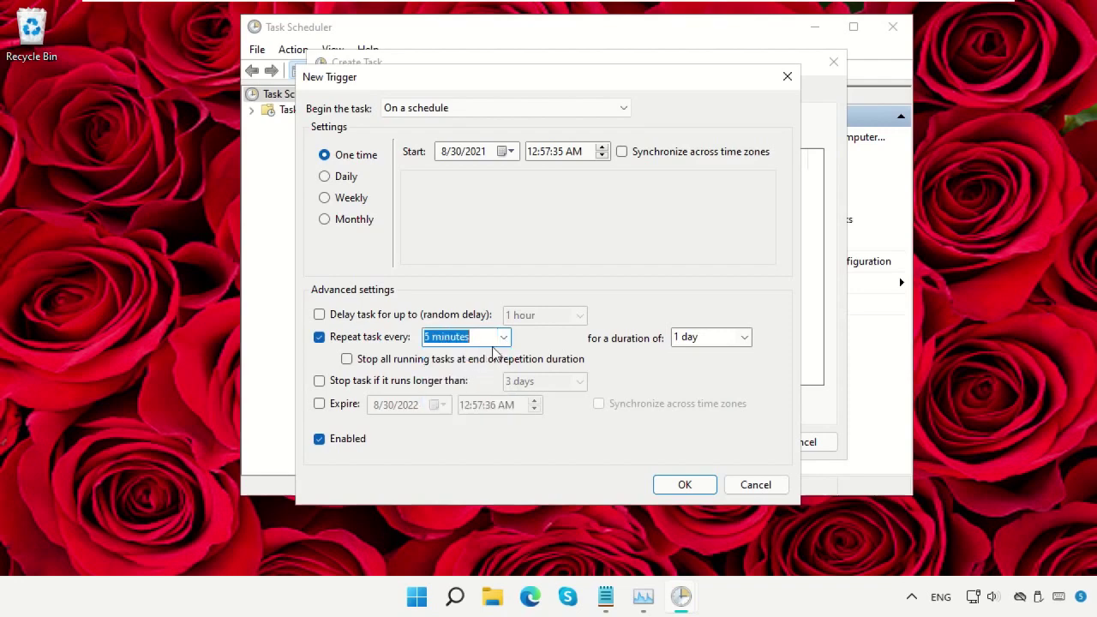
pyautogui.click(737, 337)
pyautogui.click(717, 357)
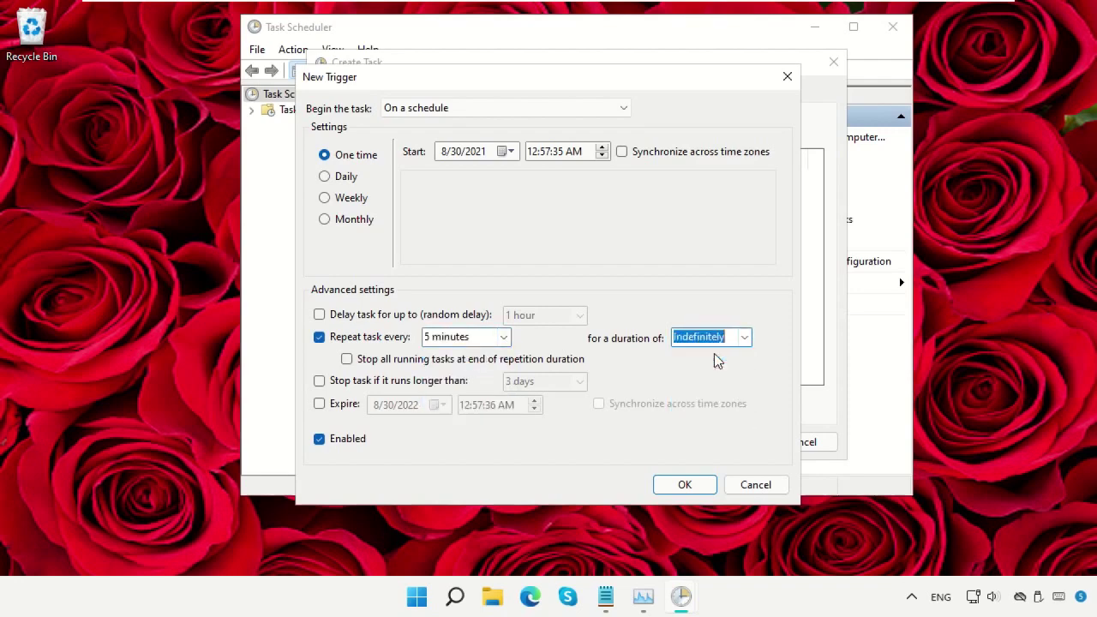
pyautogui.click(325, 442)
pyautogui.click(333, 446)
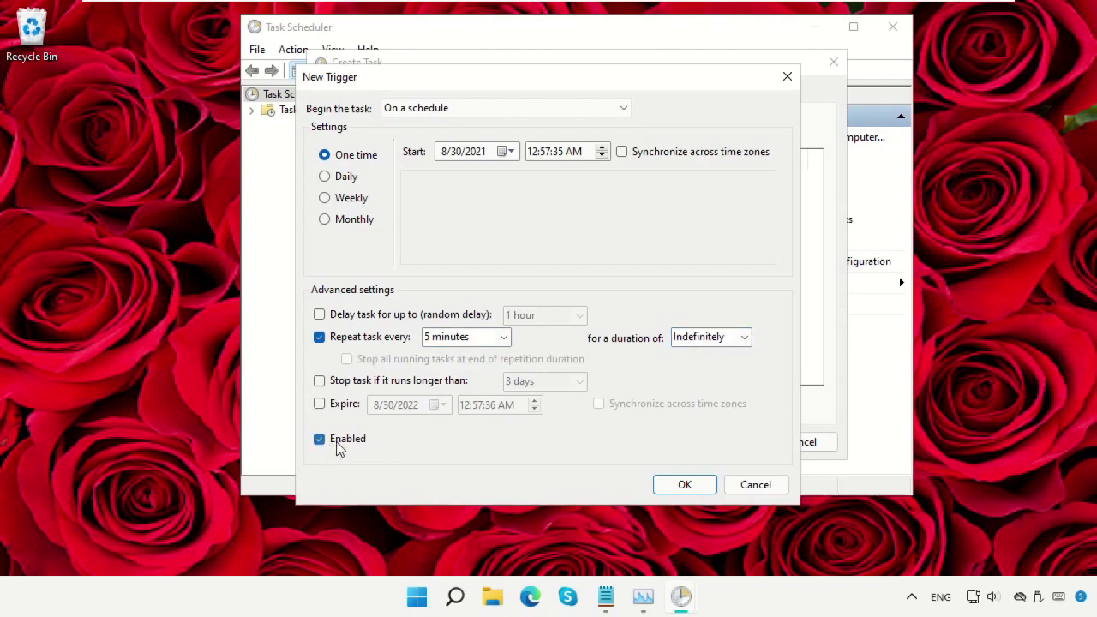
pyautogui.click(685, 486)
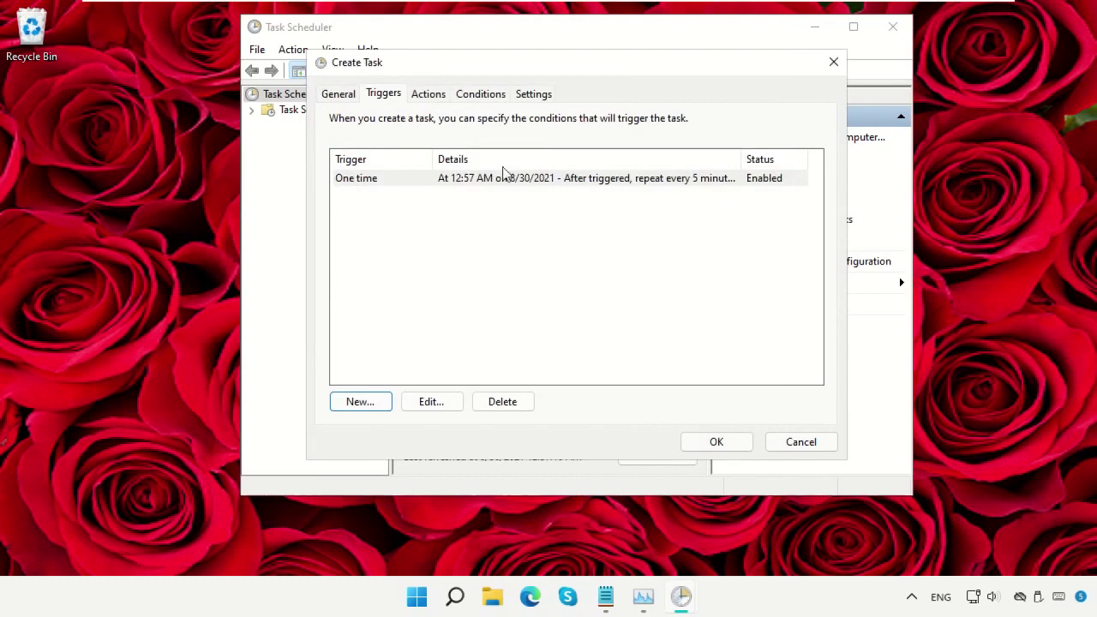
# Step: Add a Start a program action to the task that runs C:\Program Files\EmptyList\EmptyStandbyList.exe
pyautogui.click(434, 99)
pyautogui.click(357, 401)
pyautogui.click(682, 215)
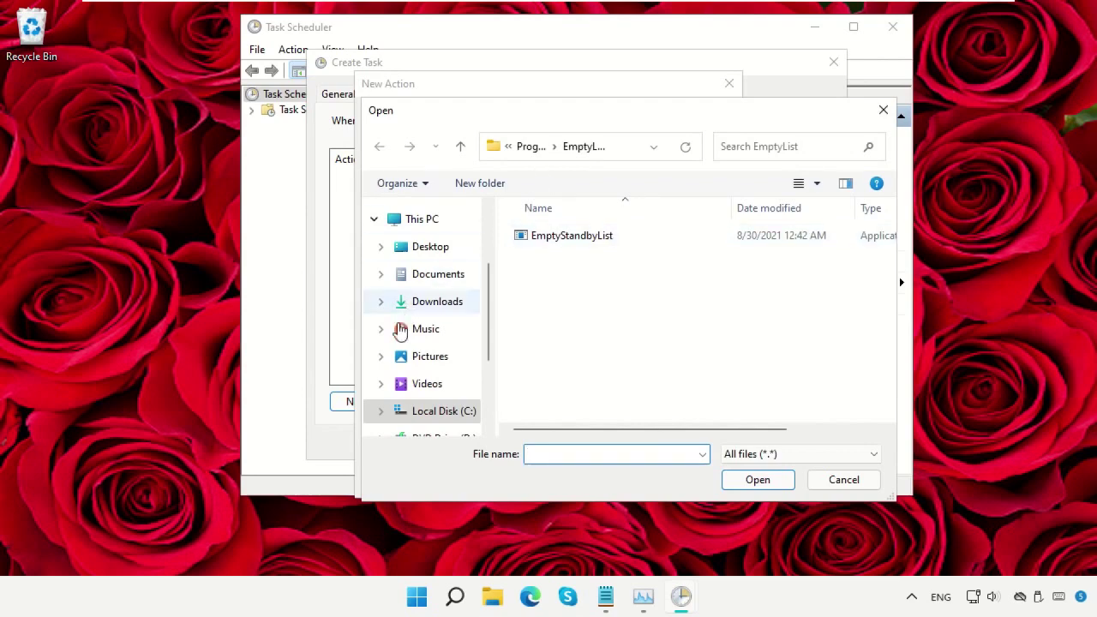
pyautogui.click(424, 221)
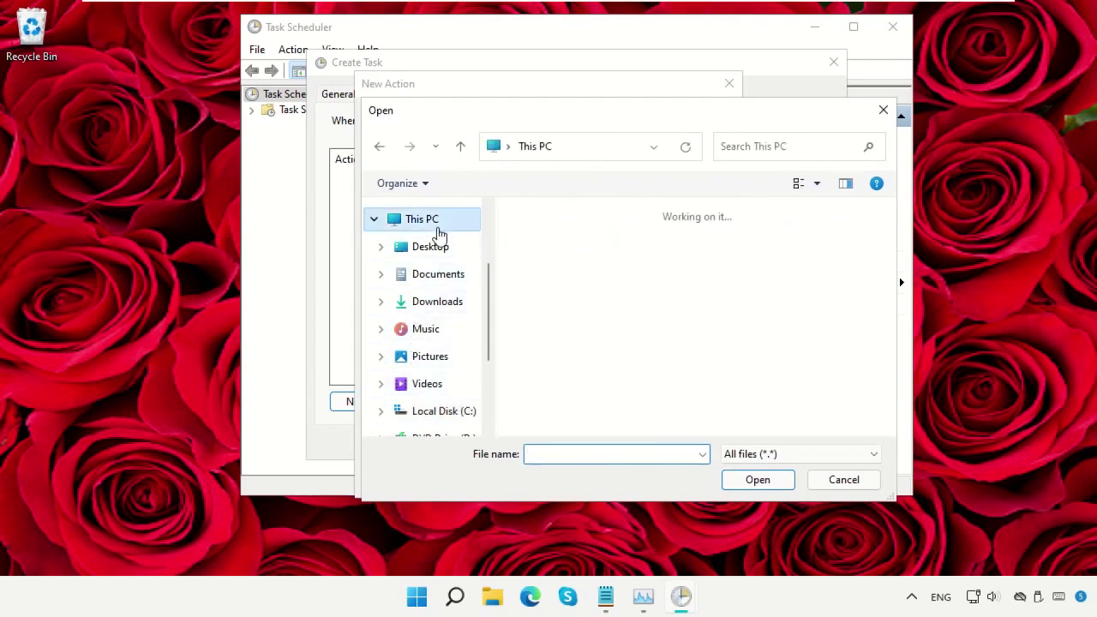
pyautogui.scroll(-3, 563, 377)
pyautogui.doubleClick(581, 396)
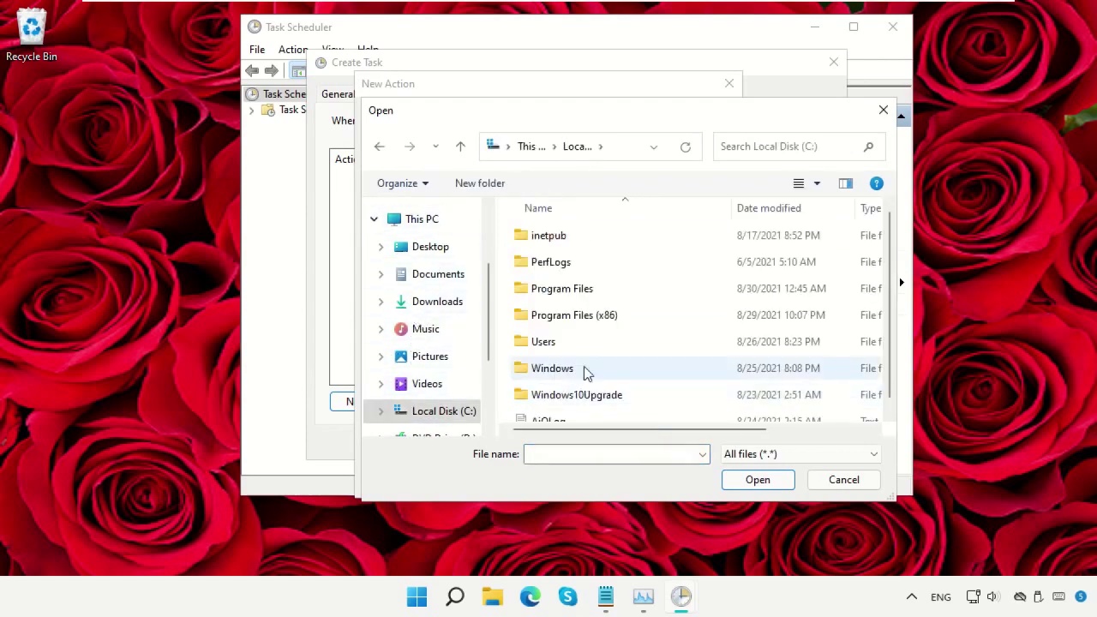
pyautogui.doubleClick(588, 289)
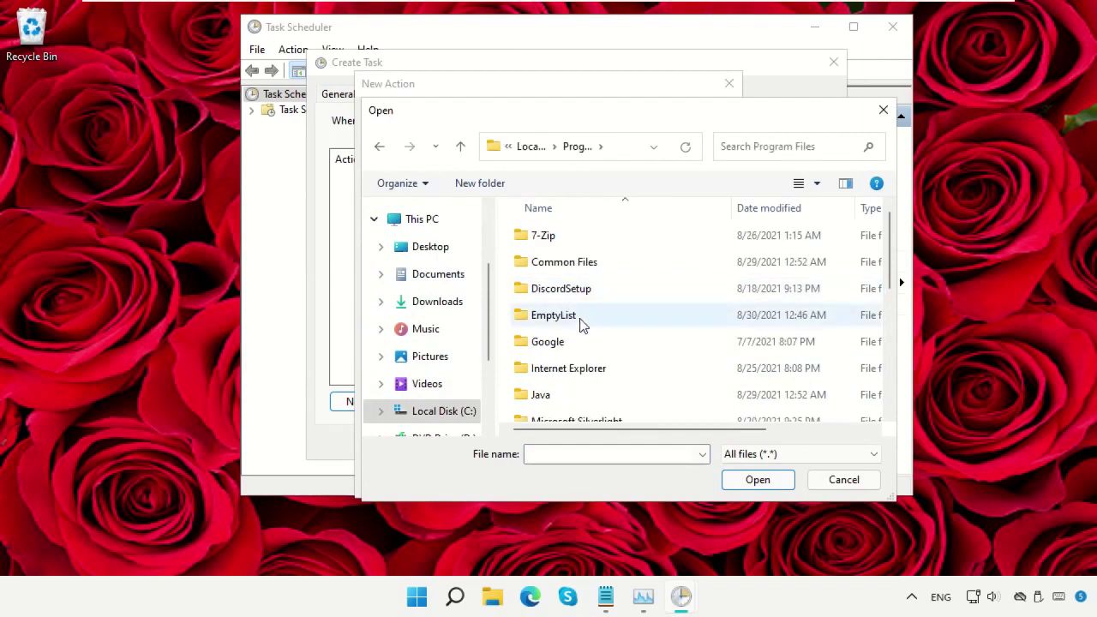
pyautogui.doubleClick(557, 315)
pyautogui.click(654, 250)
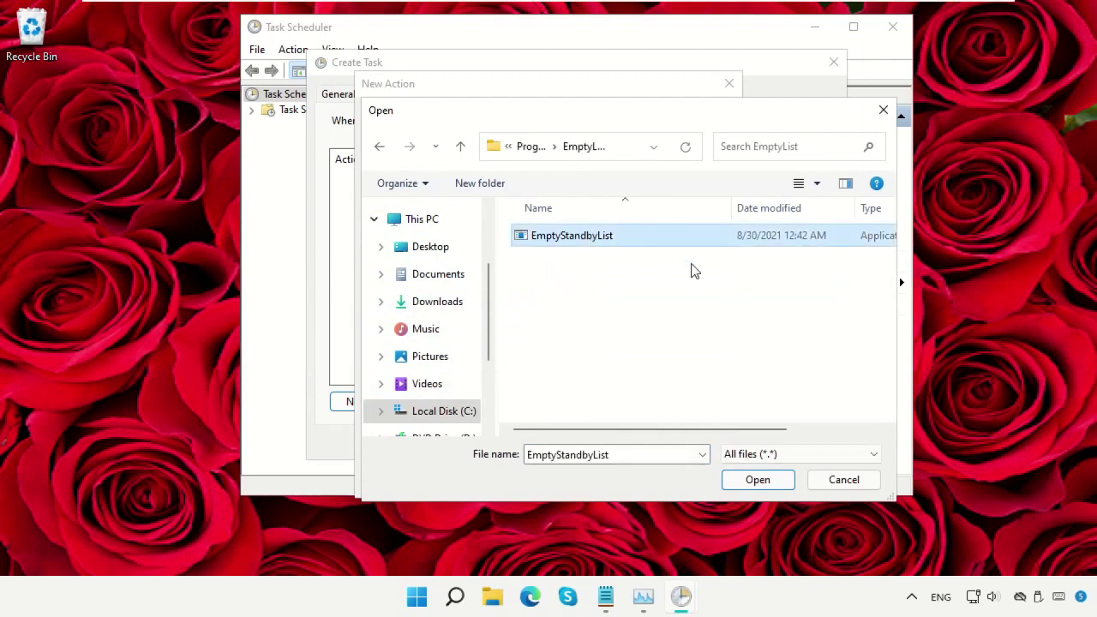
pyautogui.click(763, 477)
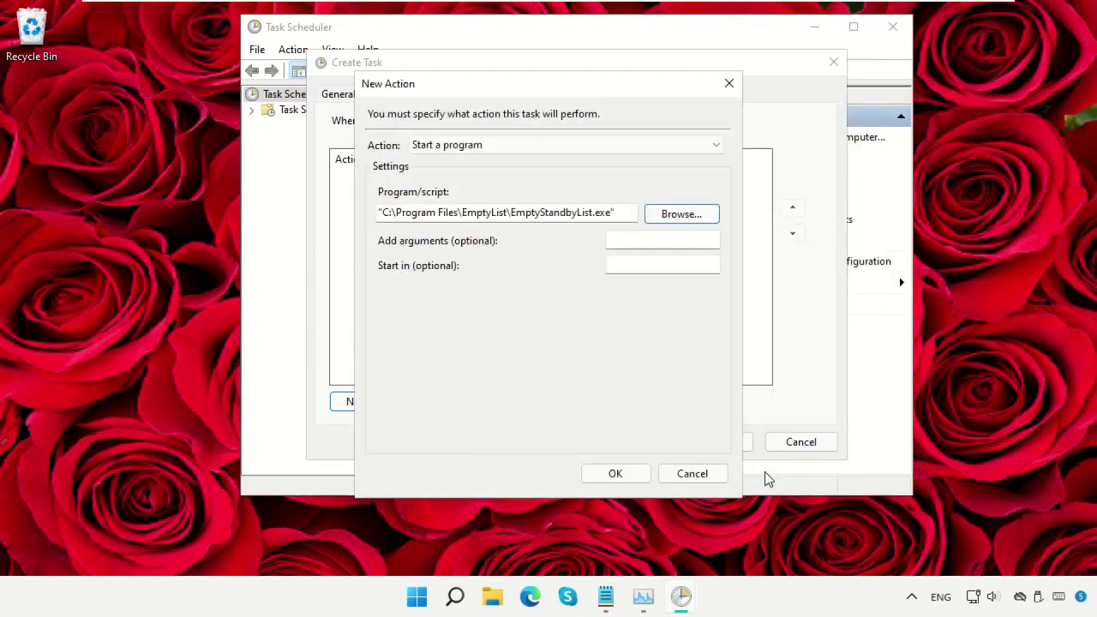
pyautogui.click(614, 473)
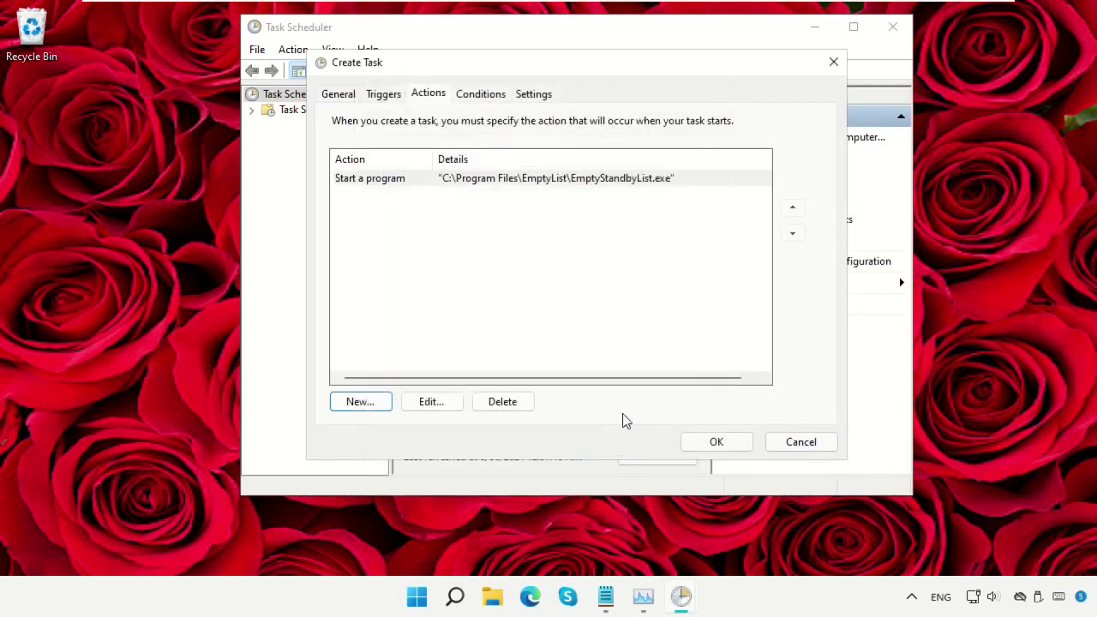
# Step: Save the new task and select EmptyLists in the Task Scheduler Library
pyautogui.click(716, 439)
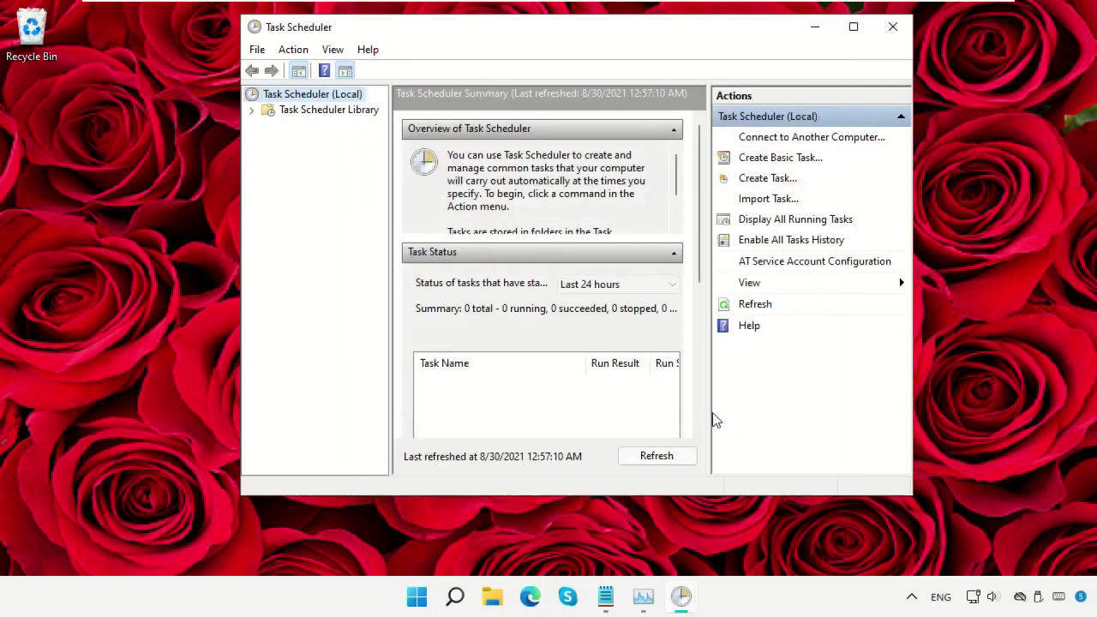
pyautogui.click(338, 112)
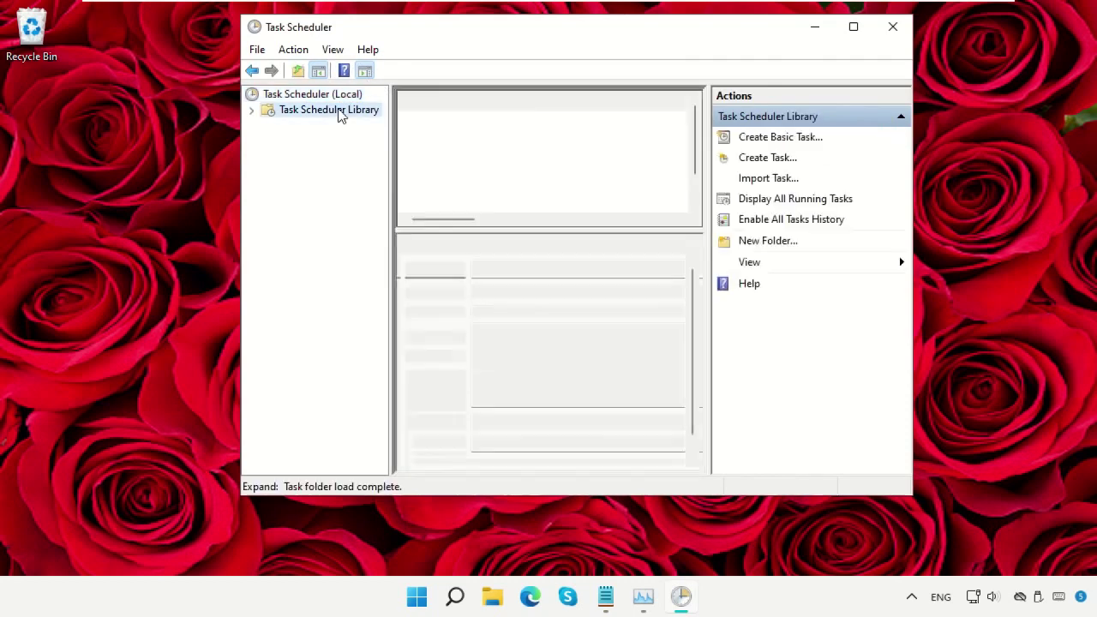
pyautogui.click(487, 142)
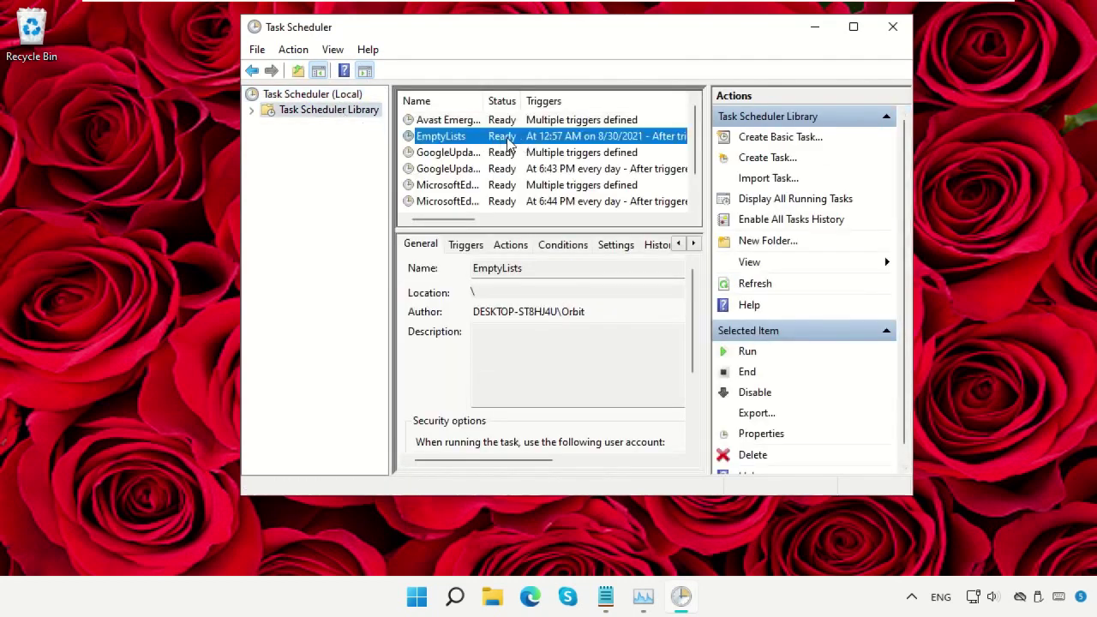
# Step: Run the EmptyLists task immediately and check the cached memory in an enlarged Task Manager window
pyautogui.click(747, 352)
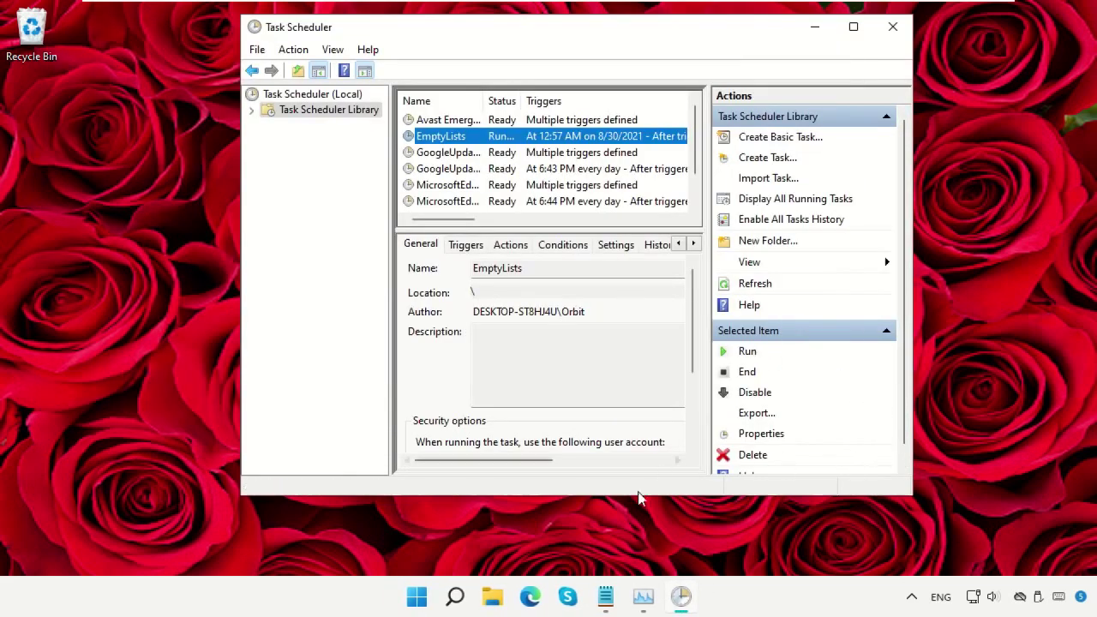
pyautogui.click(682, 597)
pyautogui.click(684, 599)
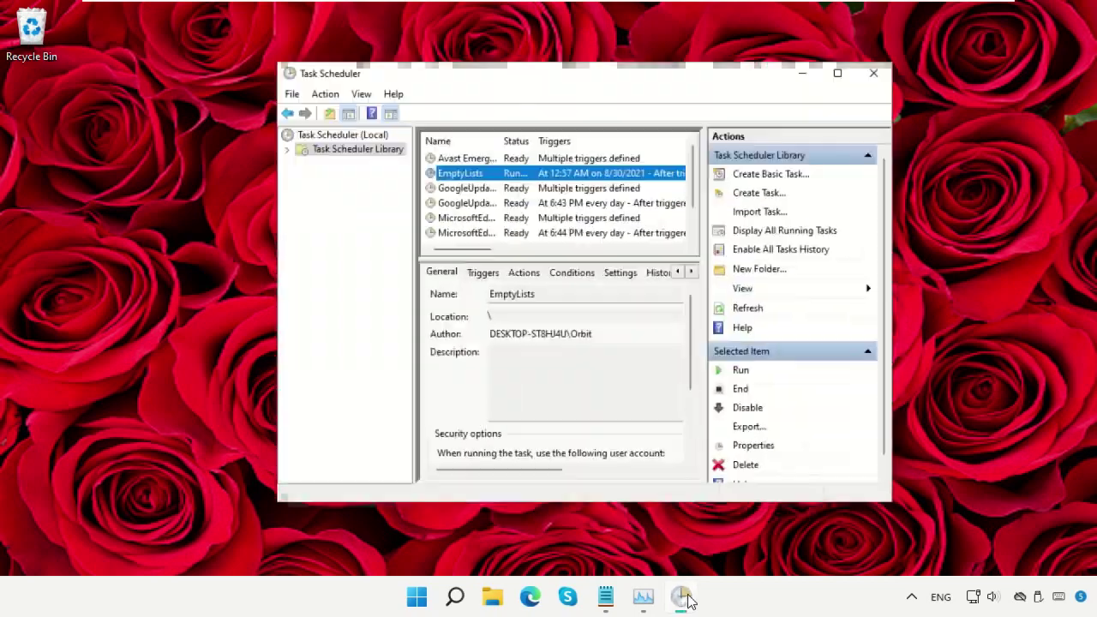
pyautogui.click(659, 600)
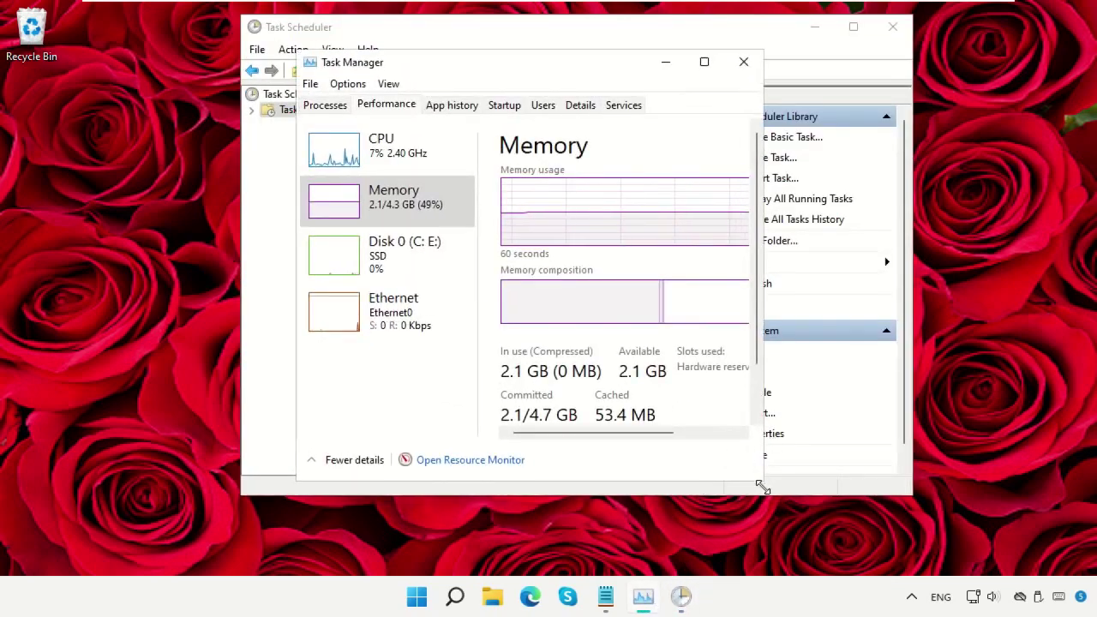
pyautogui.moveTo(762, 485); pyautogui.dragTo(862, 534)
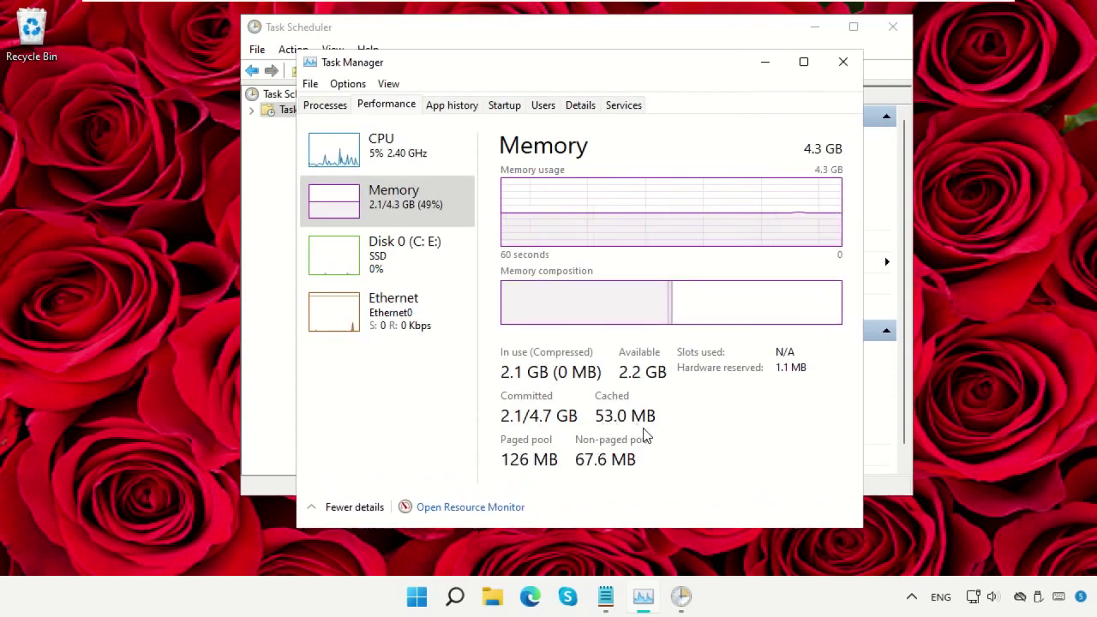
# Step: Close Task Manager and Task Scheduler, and restart the computer
pyautogui.click(841, 63)
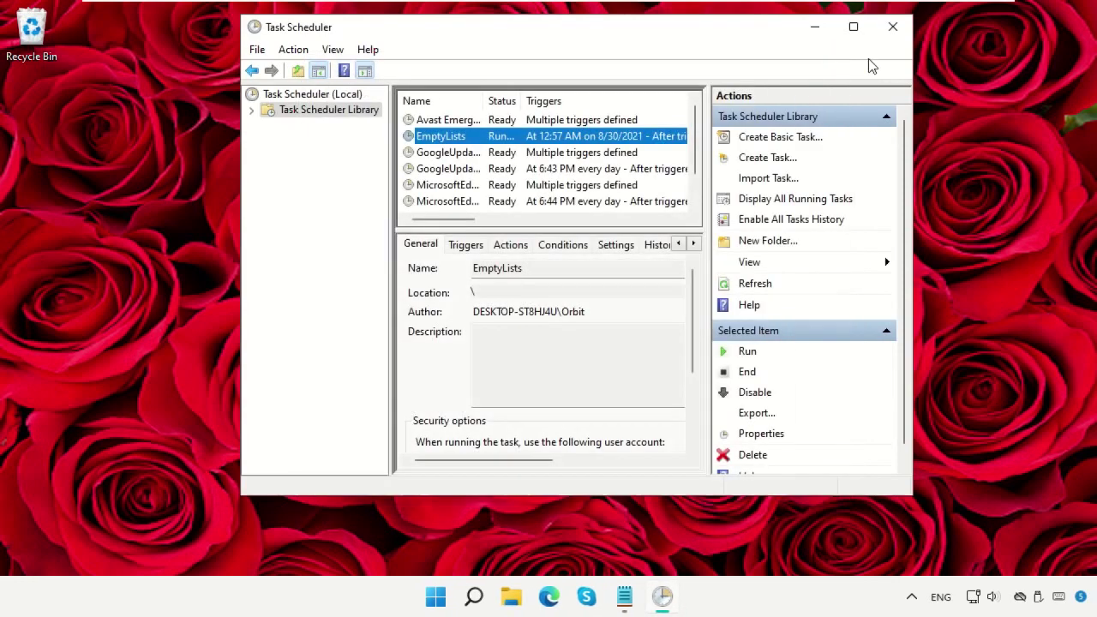
pyautogui.click(892, 26)
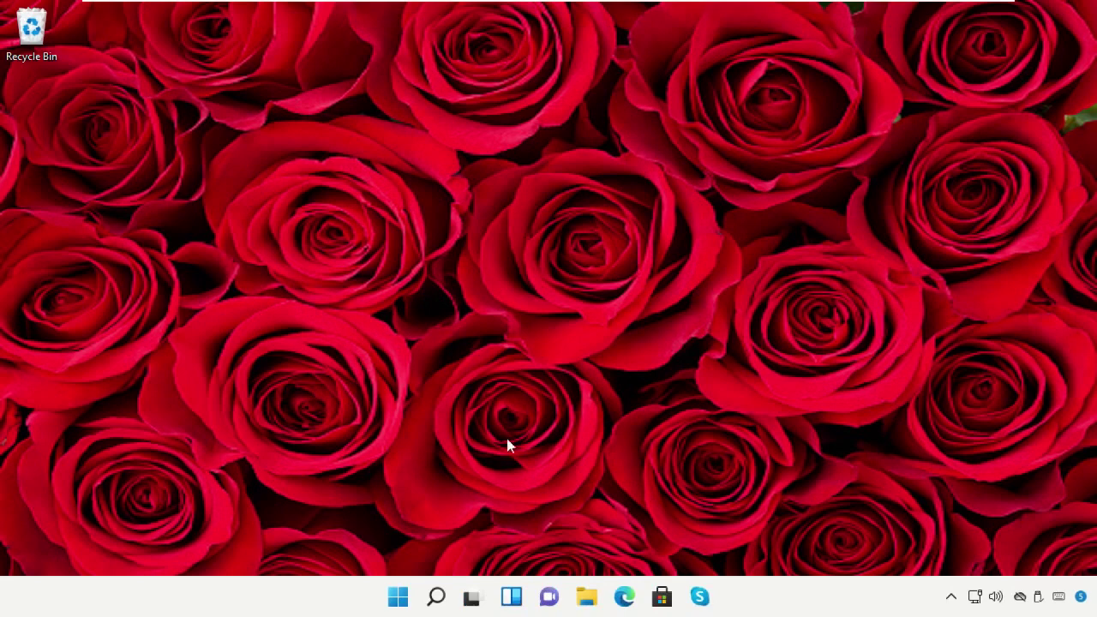
pyautogui.click(398, 594)
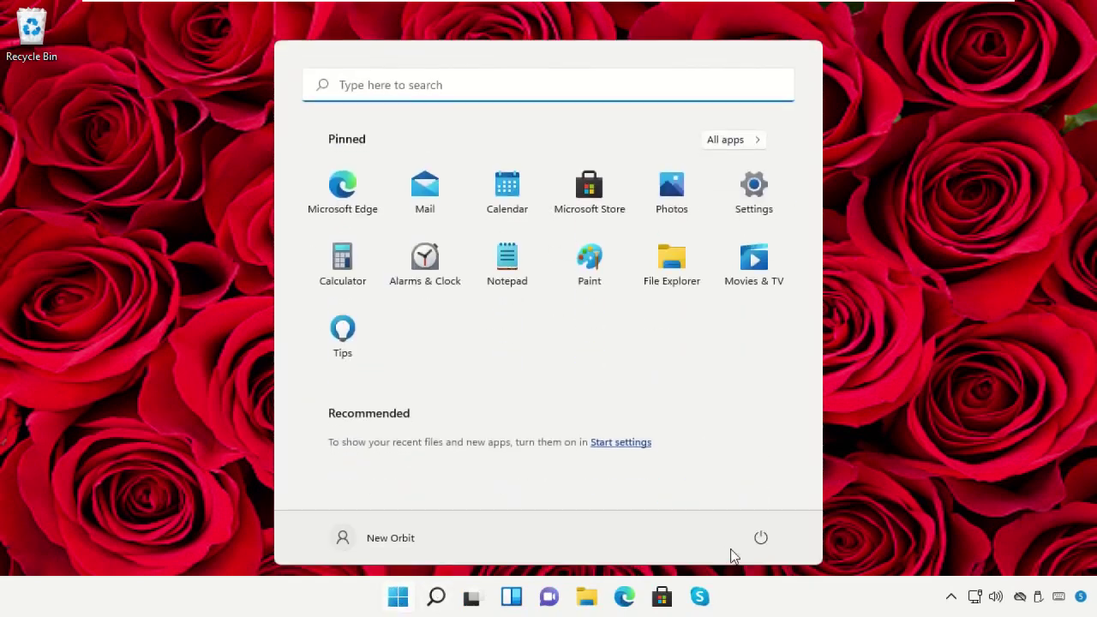
pyautogui.click(762, 537)
pyautogui.click(763, 503)
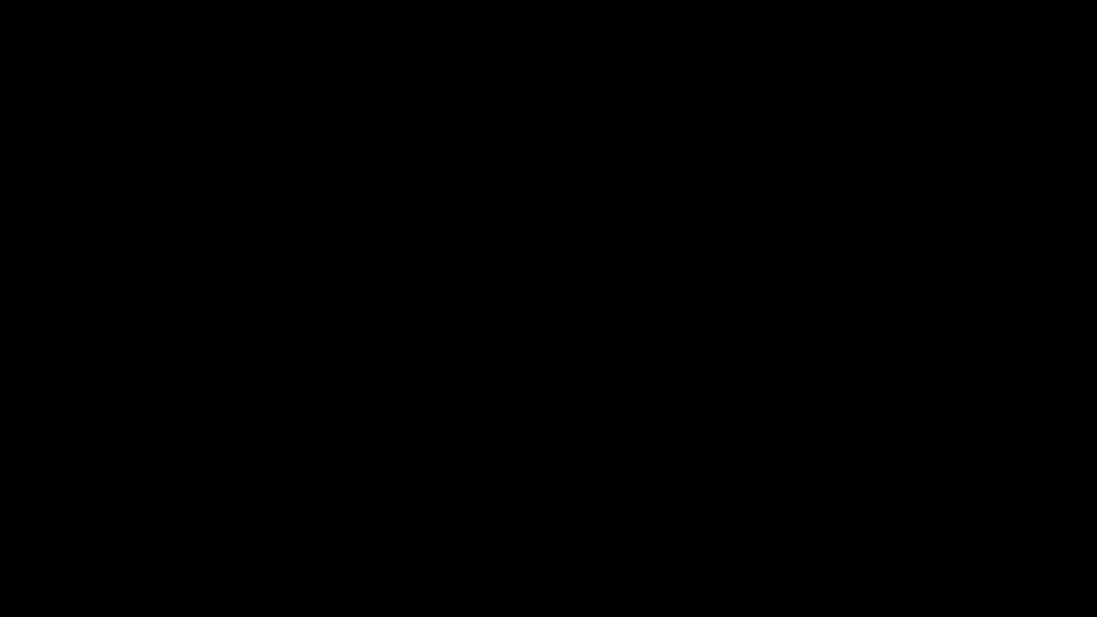